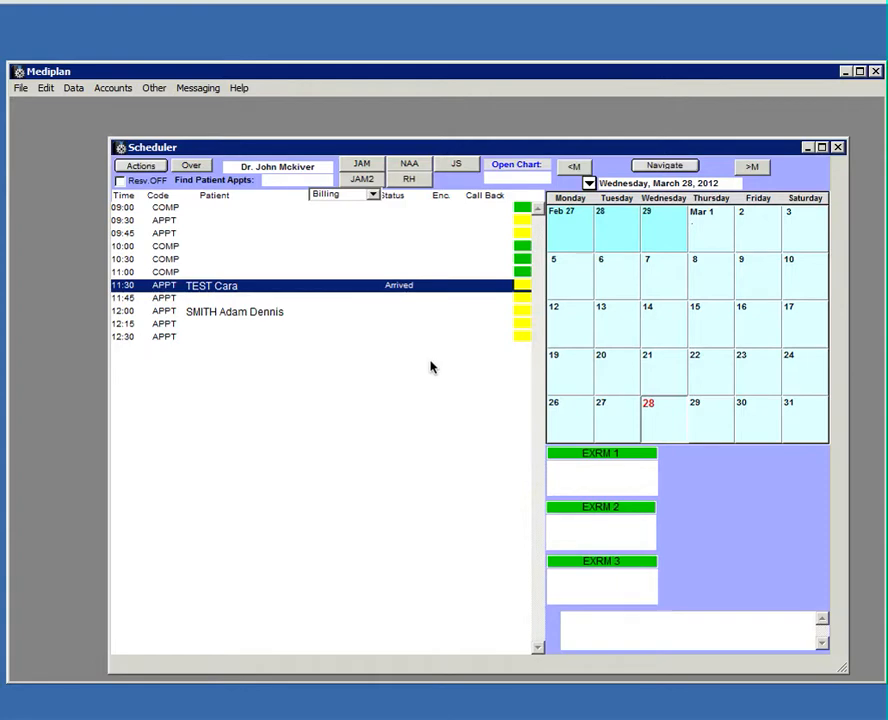
Open the chart of the patient who arrived for the 11:30 appointment in the Scheduler.
click(214, 287)
right_click(214, 287)
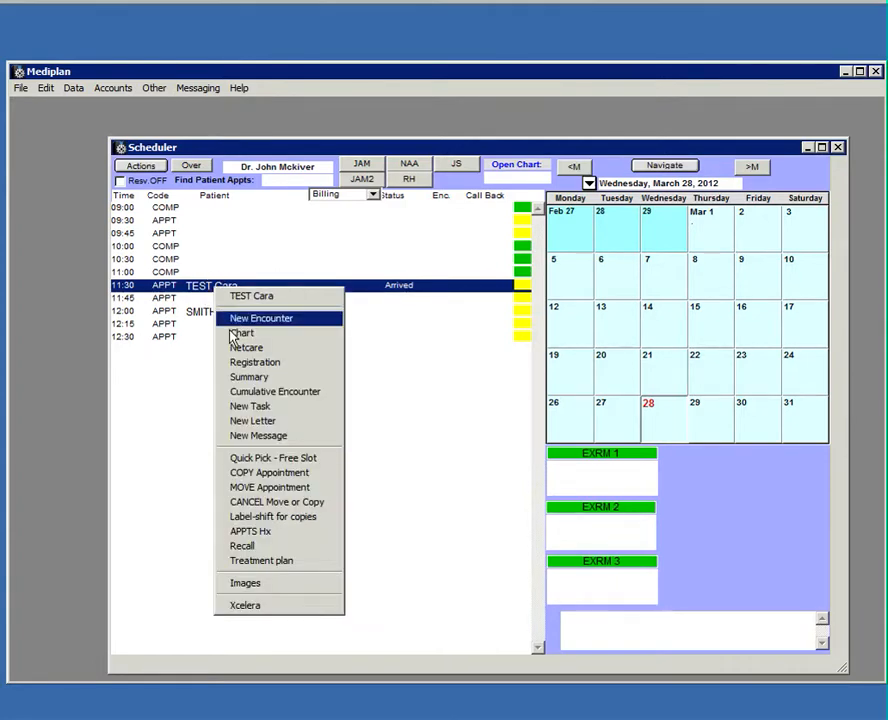
click(234, 336)
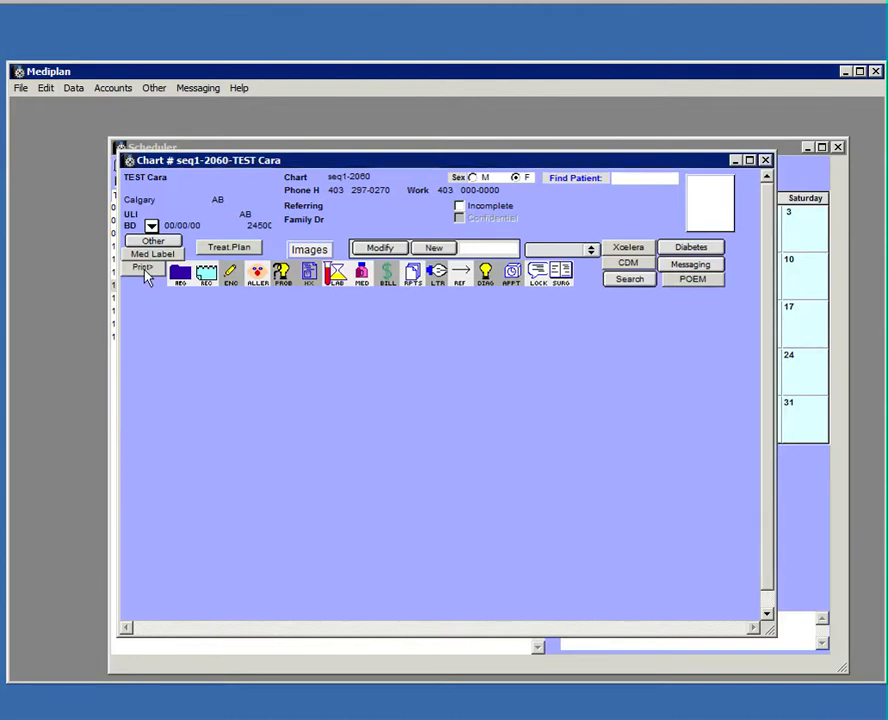
Assemble the Mar 28, 2012 letter with history, current medications and allergies, and preview it for faxing.
click(142, 268)
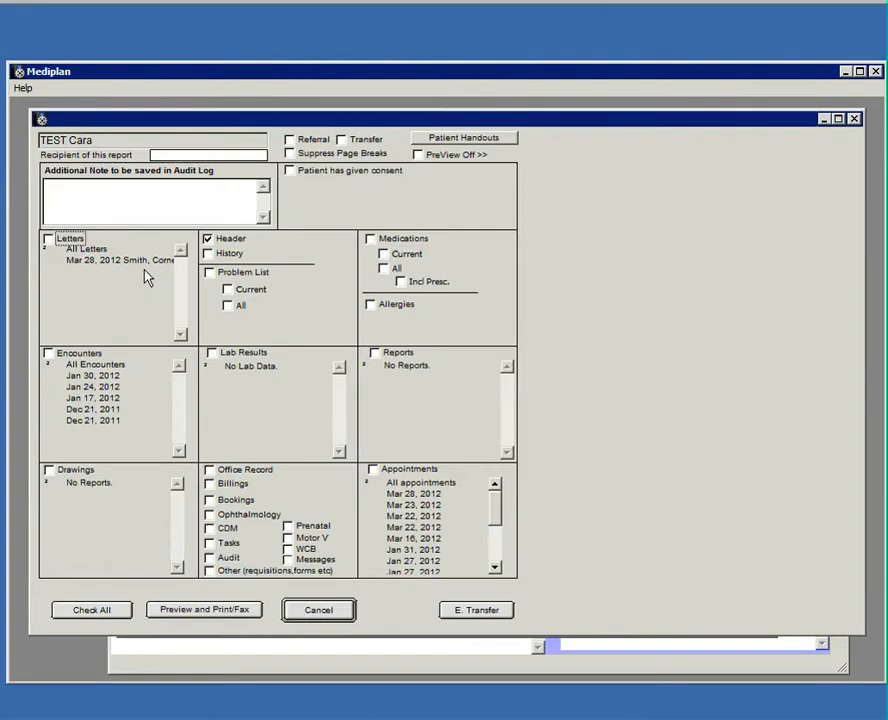
click(83, 261)
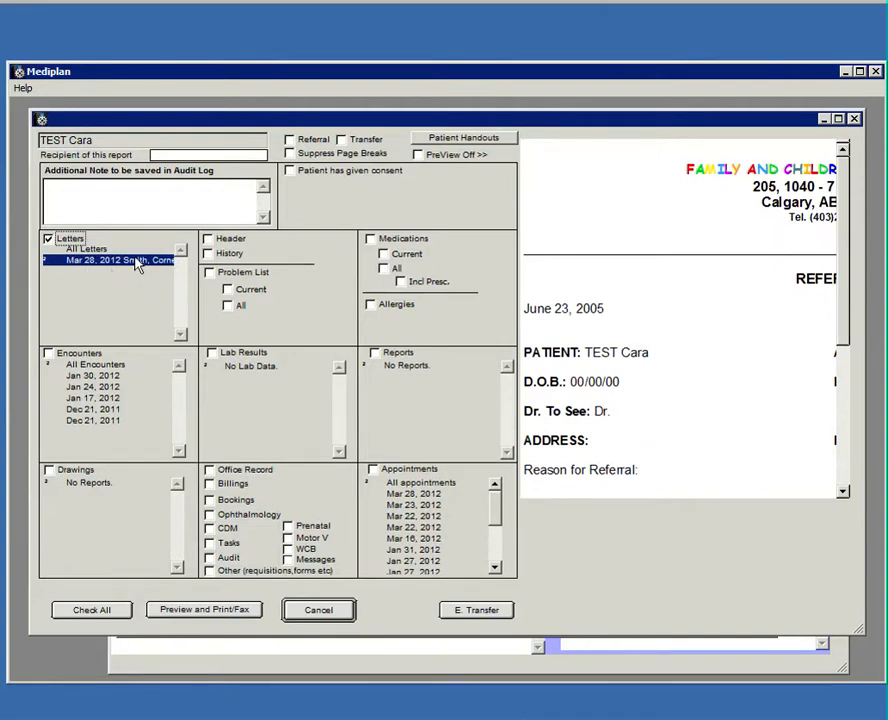
click(47, 354)
click(47, 353)
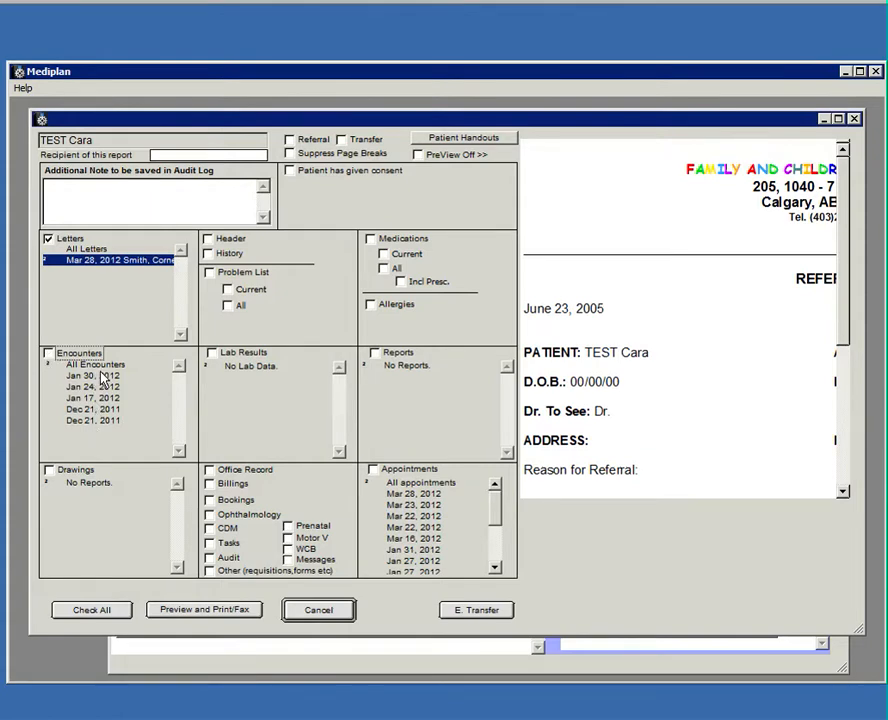
click(208, 253)
click(383, 254)
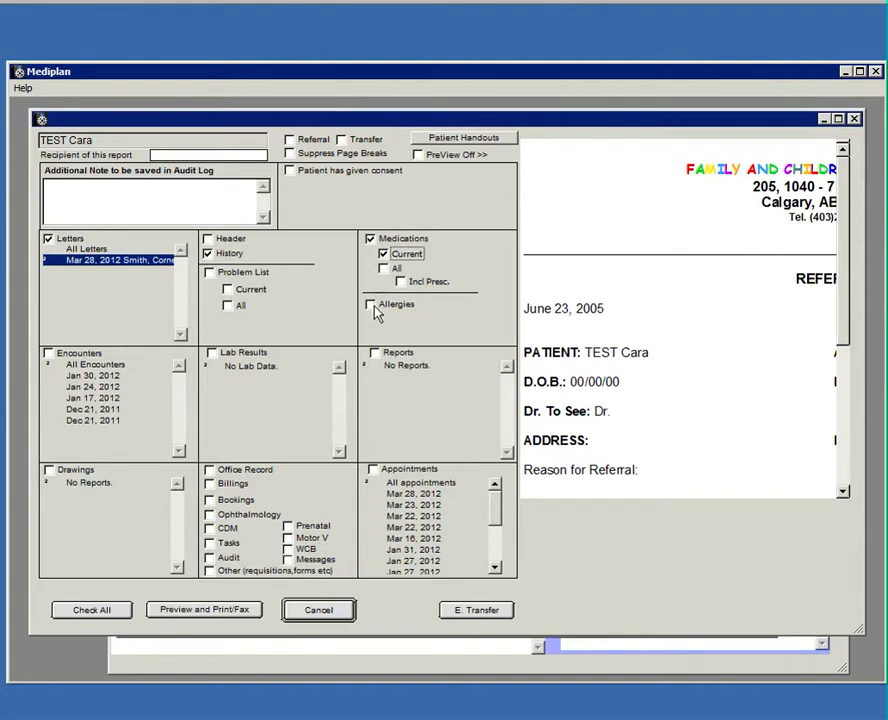
click(371, 305)
click(229, 610)
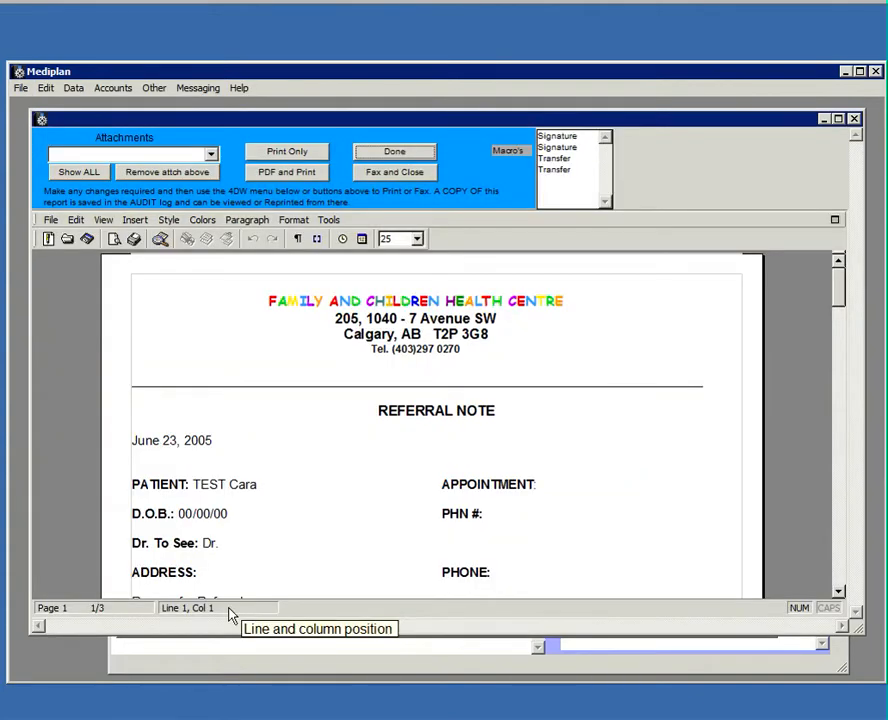
click(393, 173)
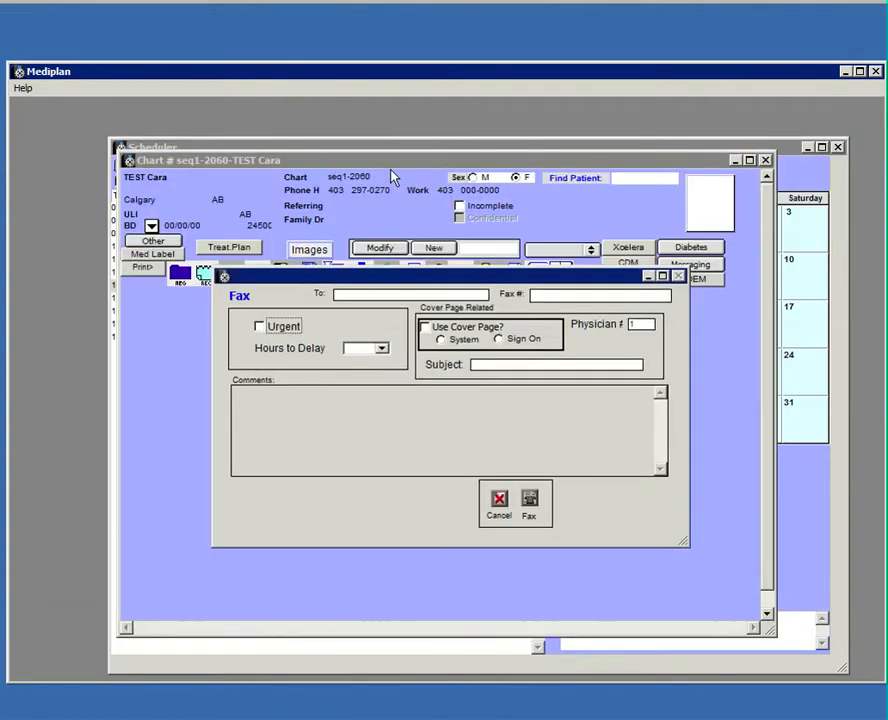
Look up the recipient contact by surname and enter their fax number.
click(350, 294)
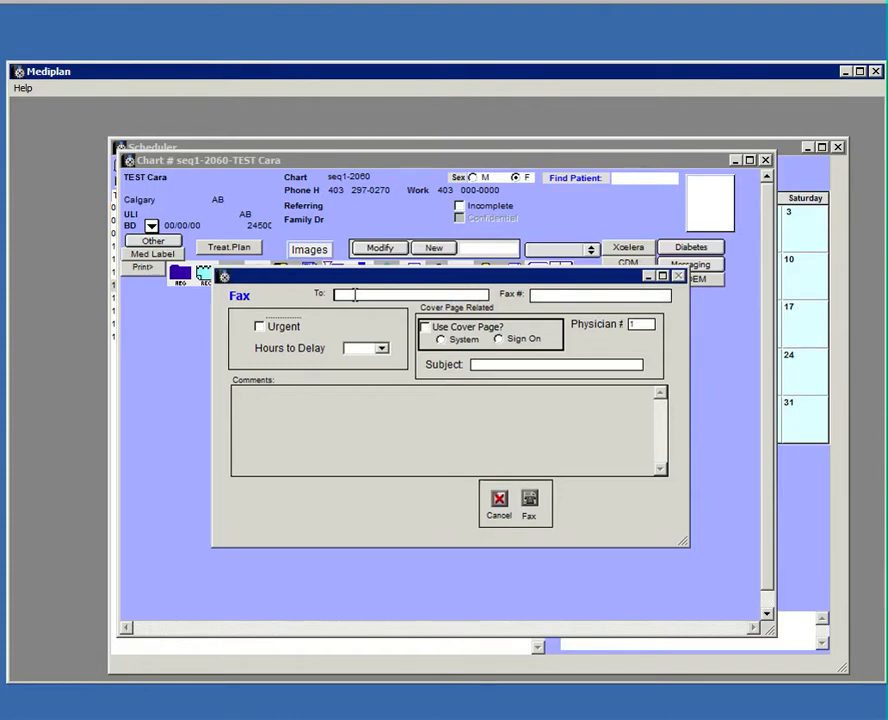
text(smith)
key(Return)
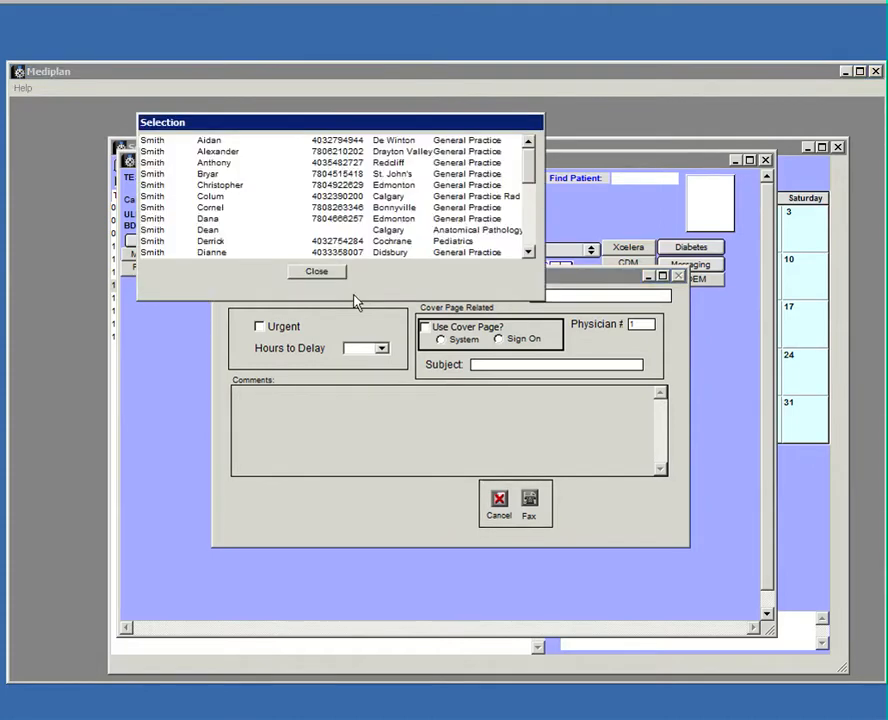
double_click(208, 218)
click(602, 407)
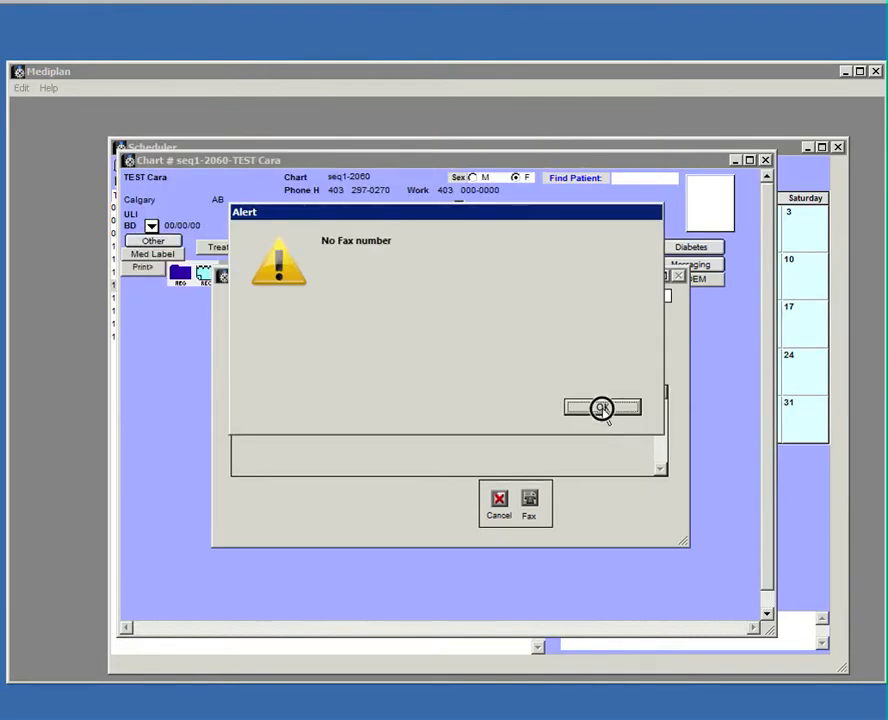
click(552, 296)
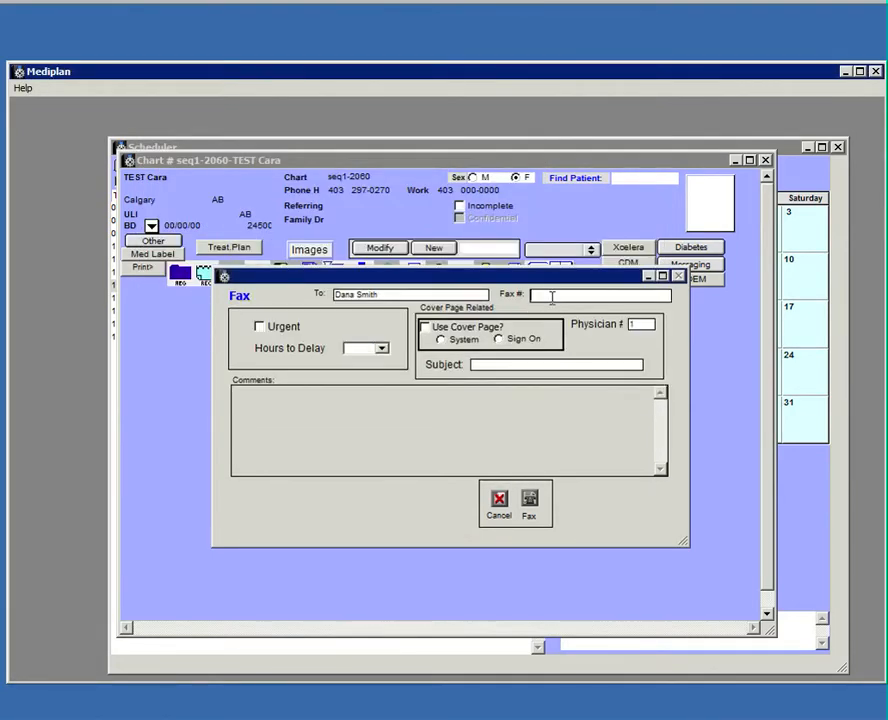
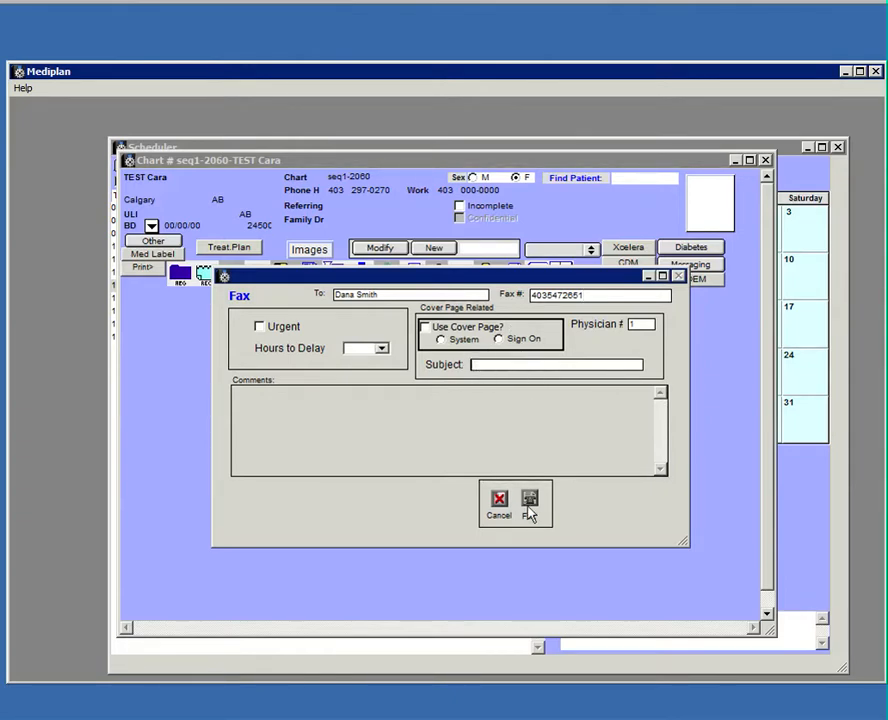
Enter a subject and the comment 'testing', then send the fax with its cover page.
click(480, 368)
text(jsfkjdsfkjdsf)
click(363, 426)
text(testing)
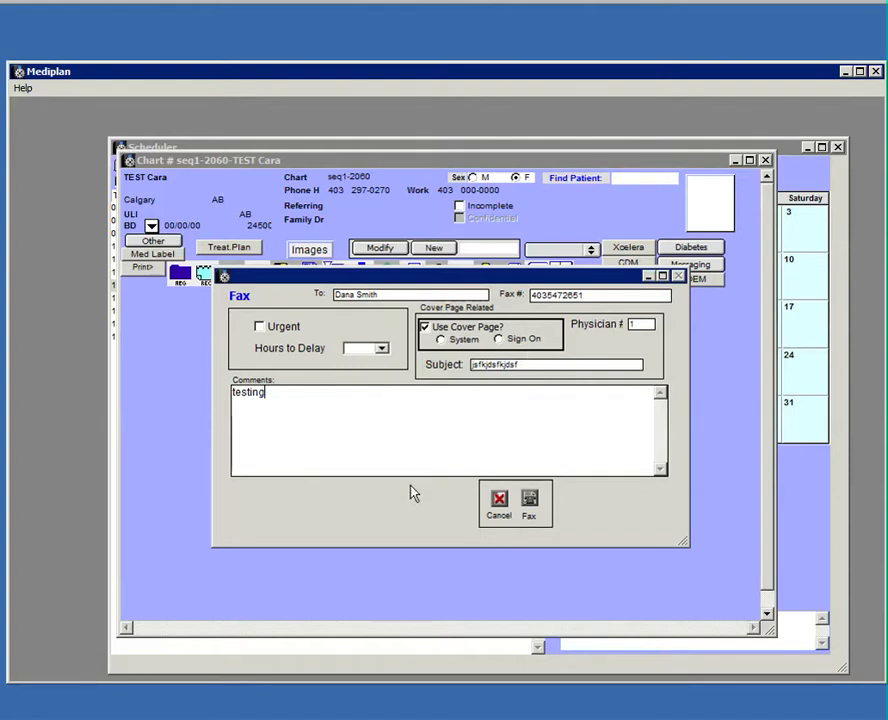
click(530, 500)
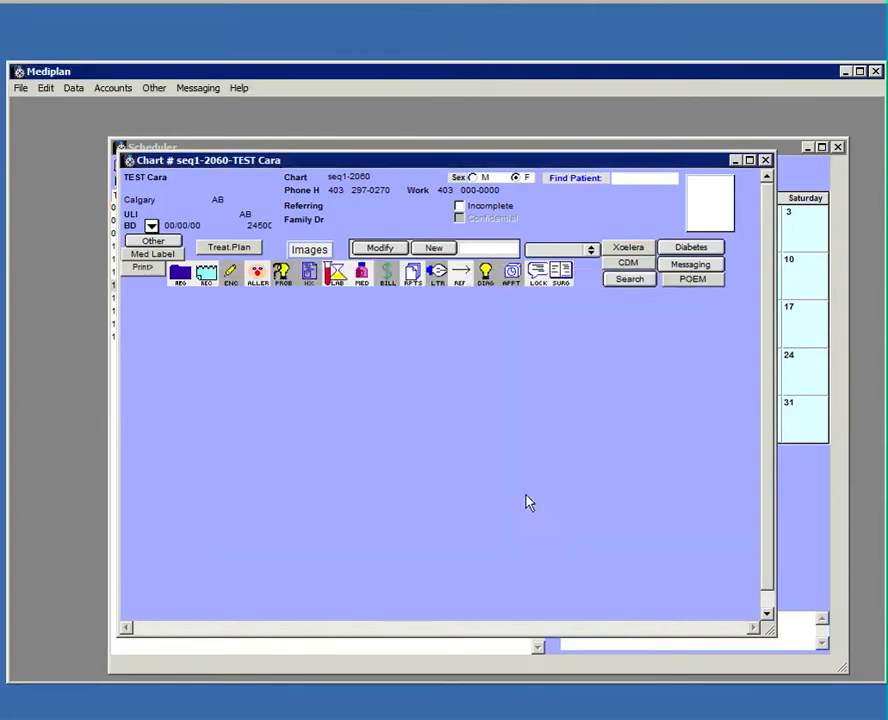
Open the Mar 28, 2012 letter from the patient's letters list for editing.
click(437, 272)
click(347, 327)
click(380, 248)
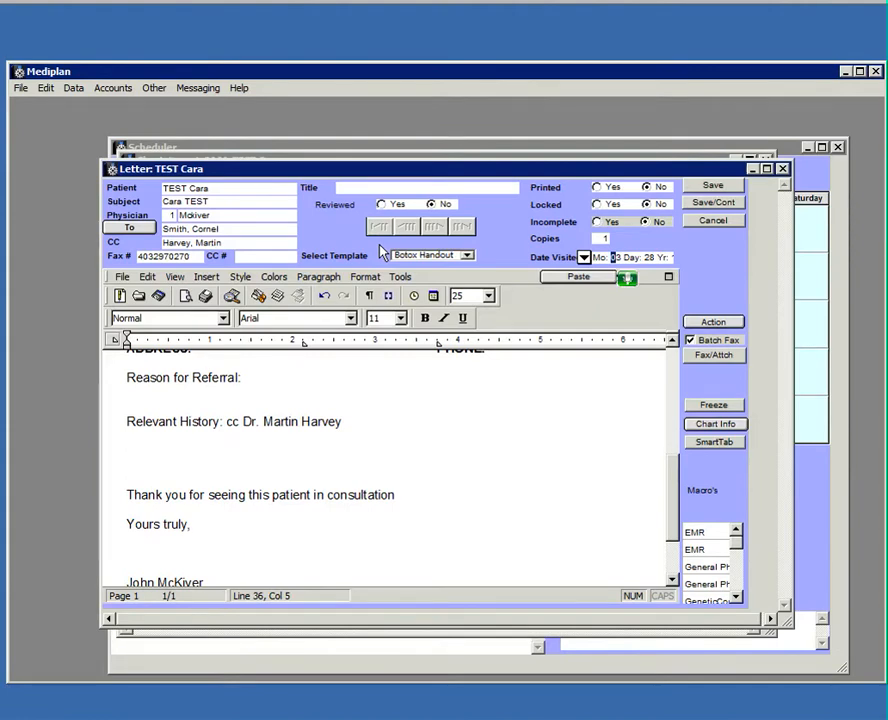
Set up a fax of the letter with a 12-hour delay, then cancel it.
click(711, 323)
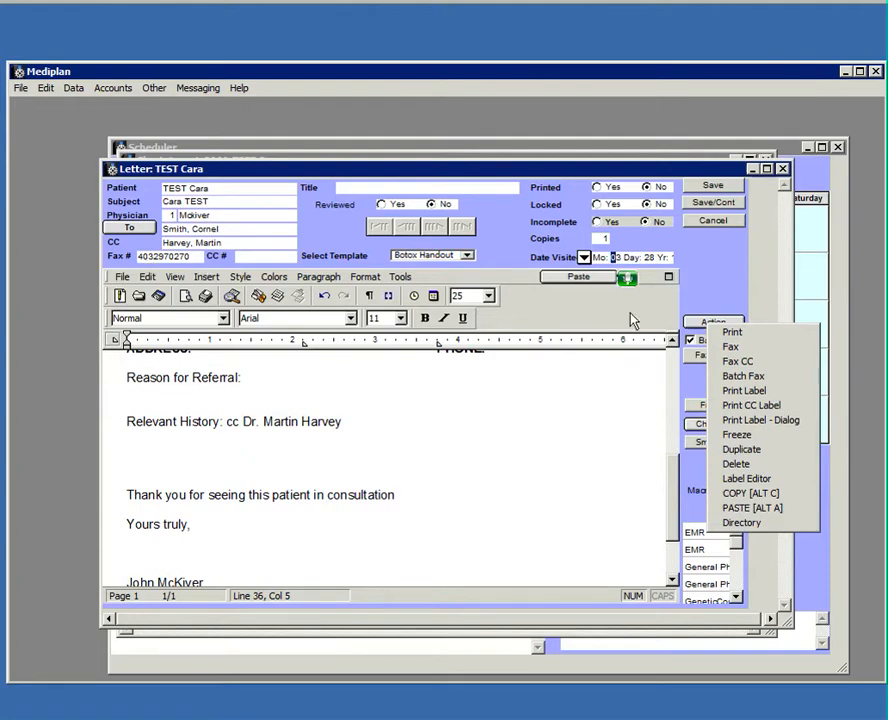
click(752, 348)
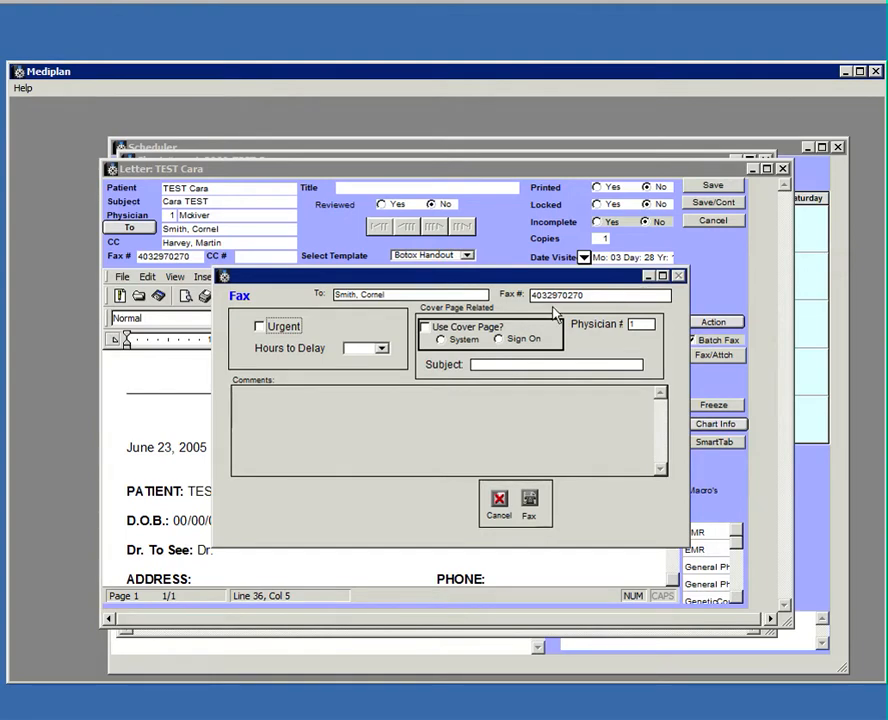
click(382, 349)
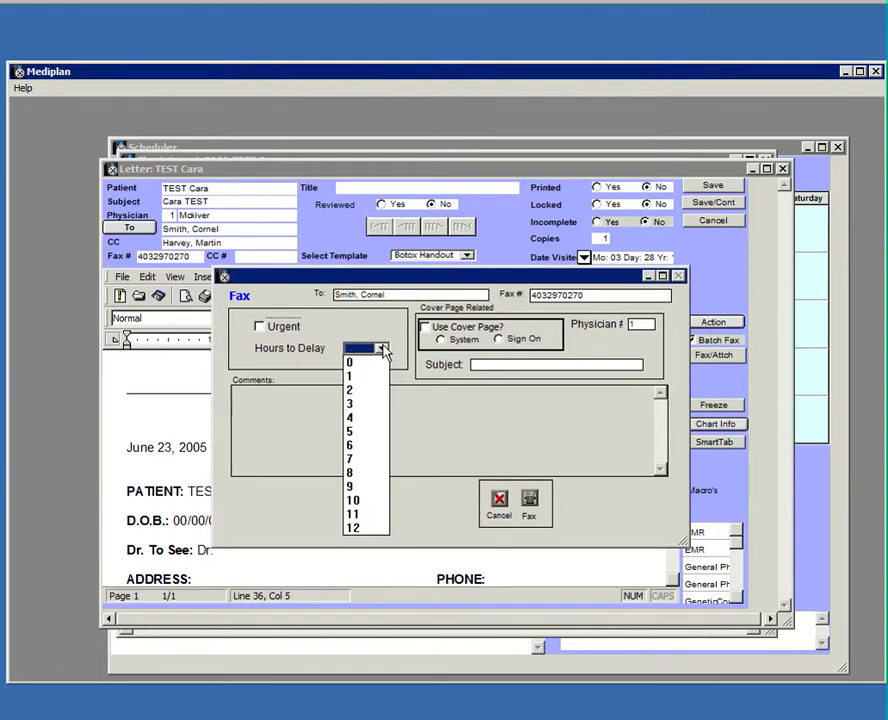
click(366, 532)
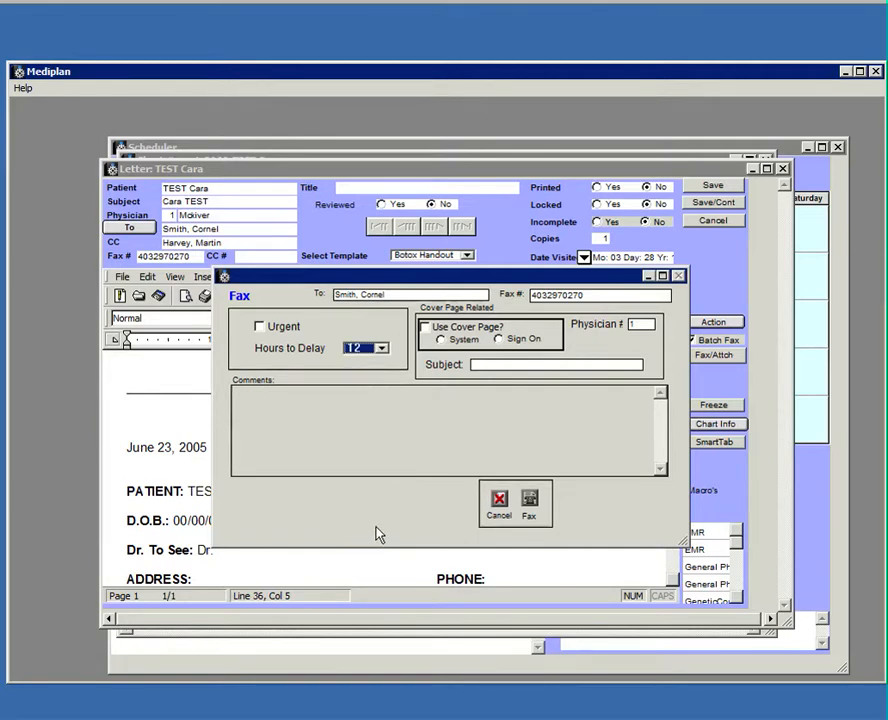
click(502, 510)
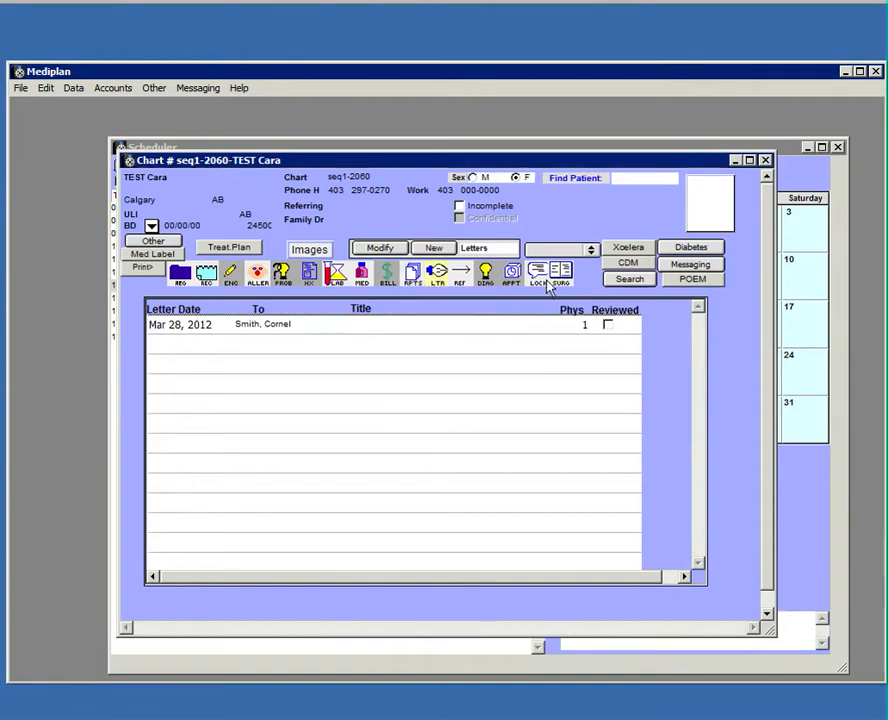
Find the patient by surname and open their Mar 16, 2012 abdomen ultrasound report.
text(trane)
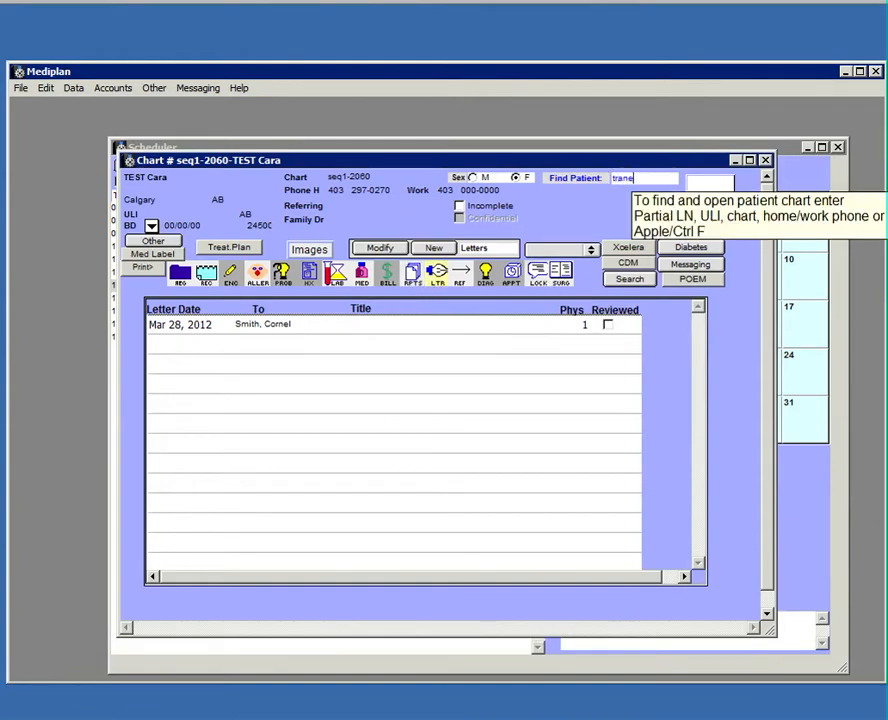
key(Return)
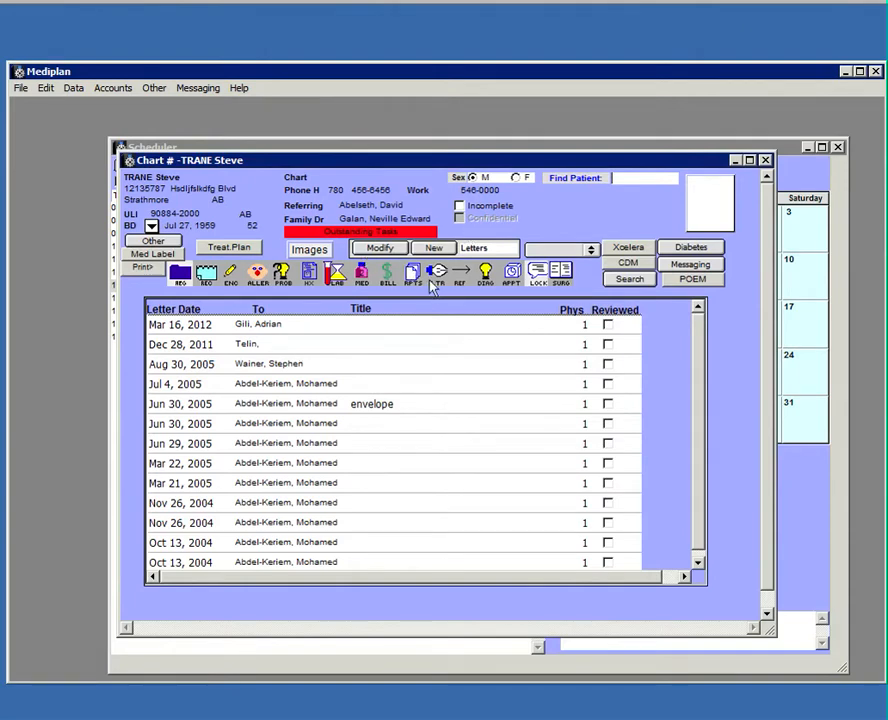
click(419, 281)
double_click(264, 351)
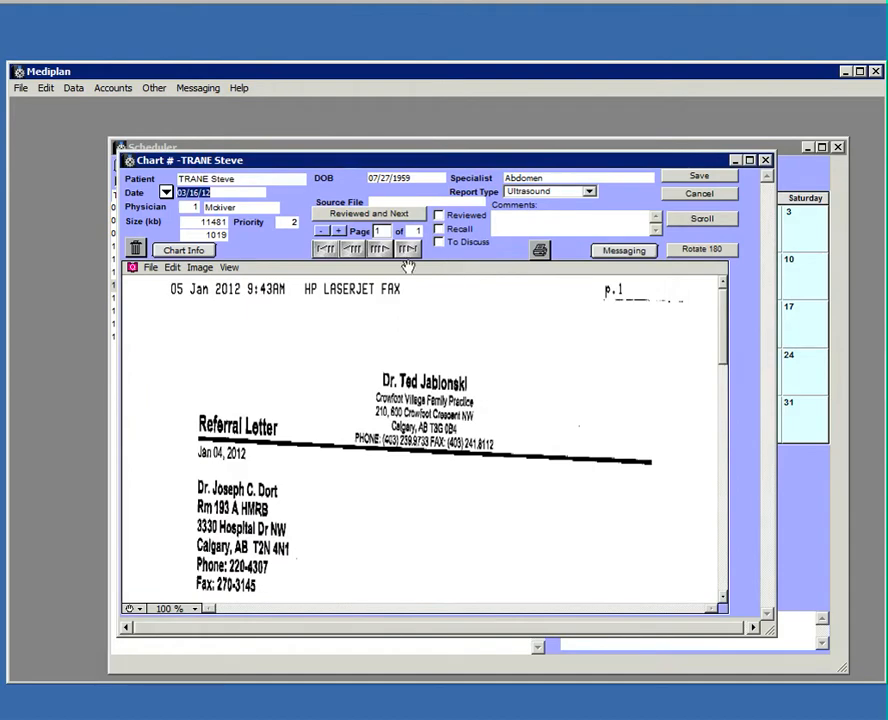
Open the report's fax form, cancel it, and save the report.
click(537, 248)
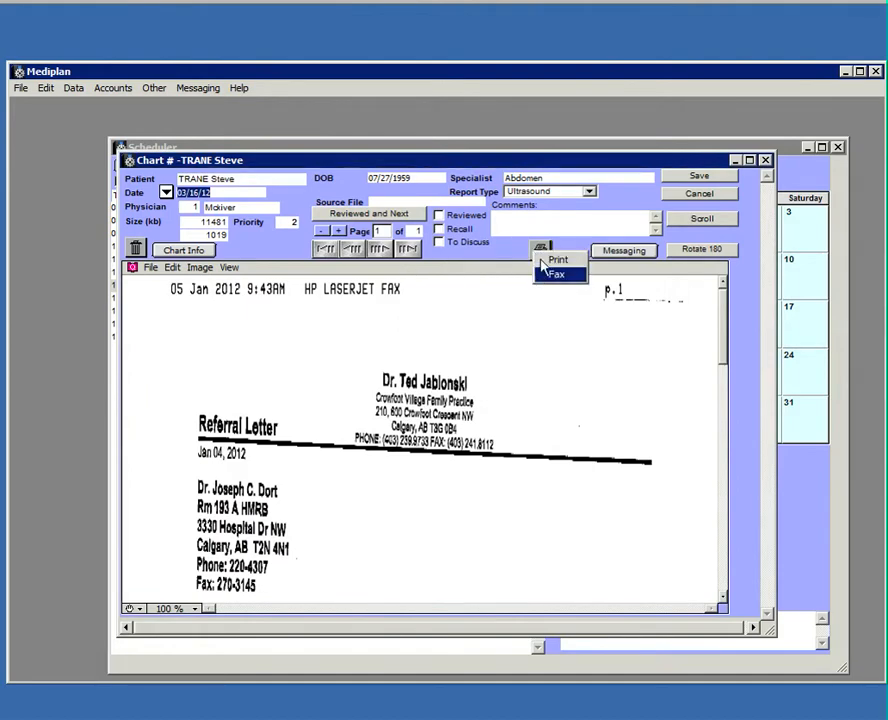
click(546, 276)
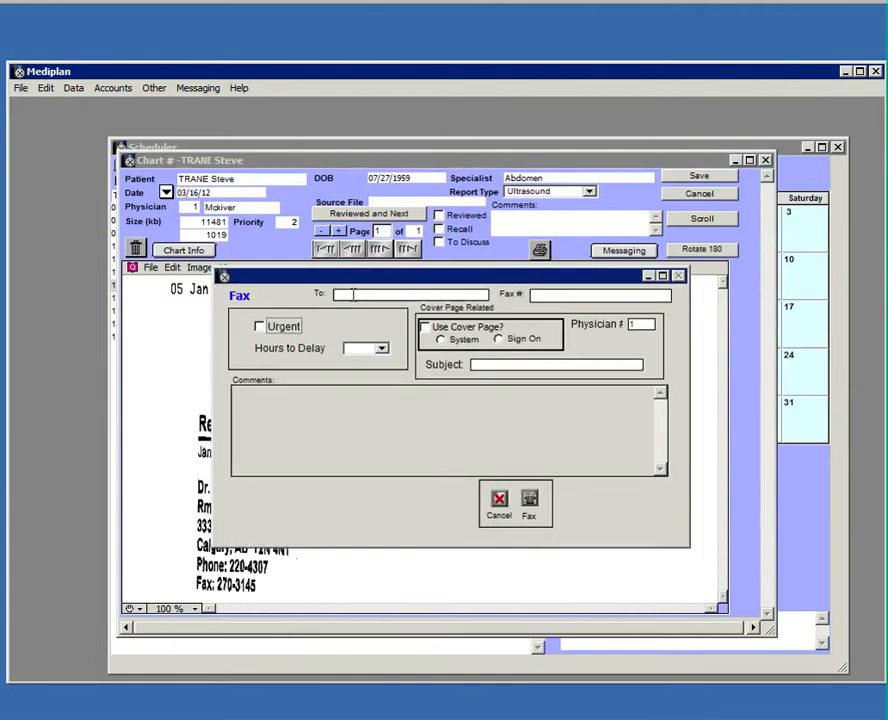
click(500, 505)
click(702, 177)
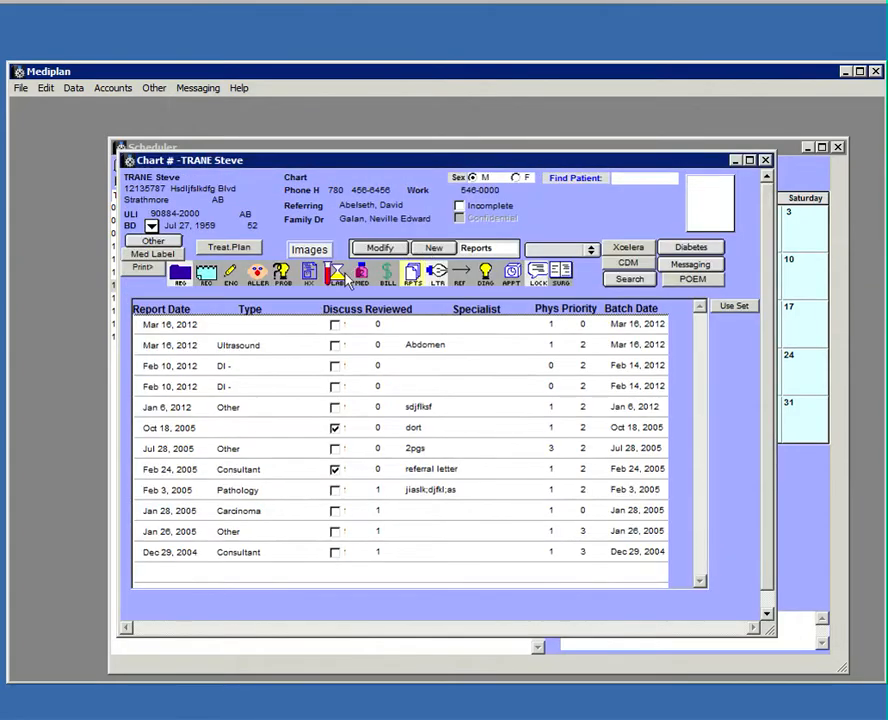
Create a prescription for FLOVENT and the two medications below it, then cancel its fax.
click(380, 253)
drag(206, 288, 199, 322)
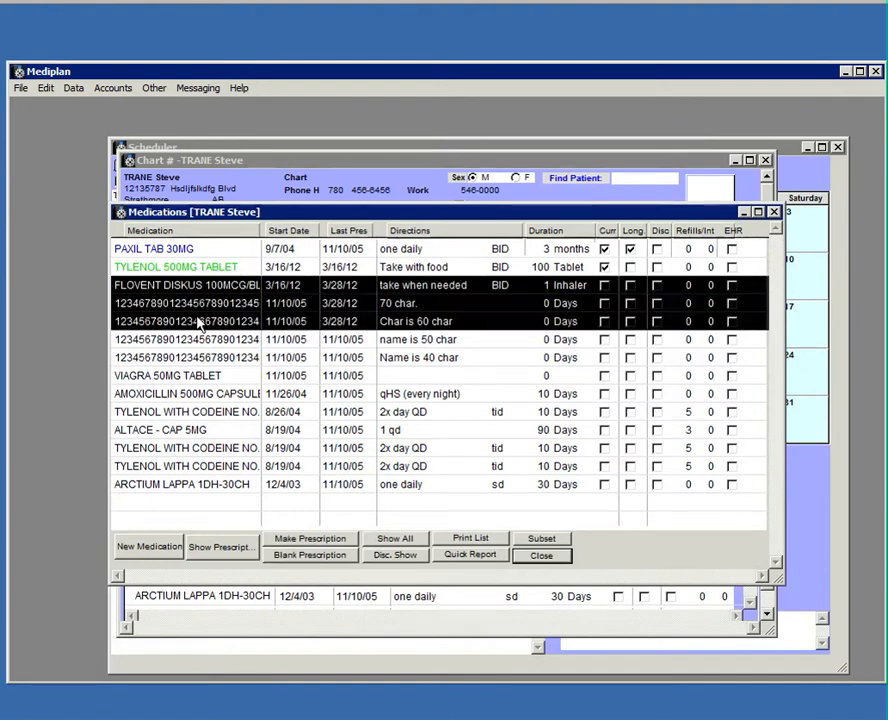
click(292, 539)
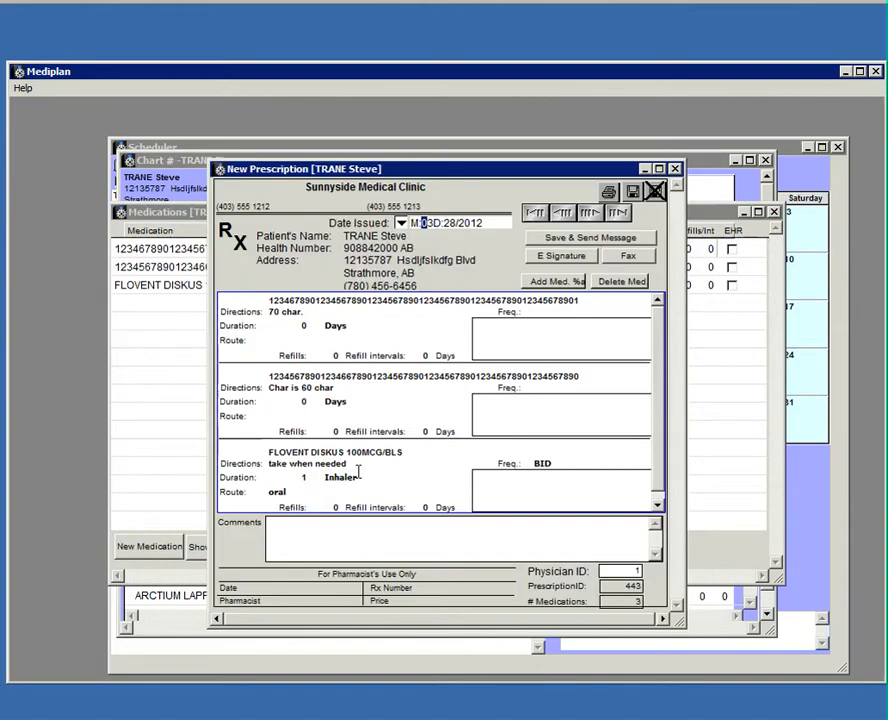
click(628, 257)
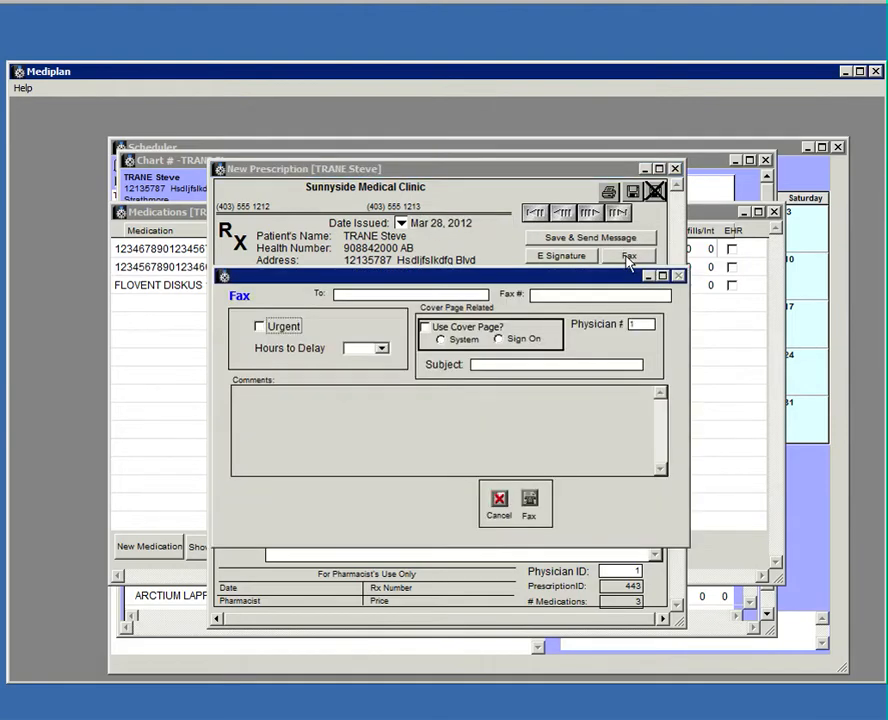
click(499, 500)
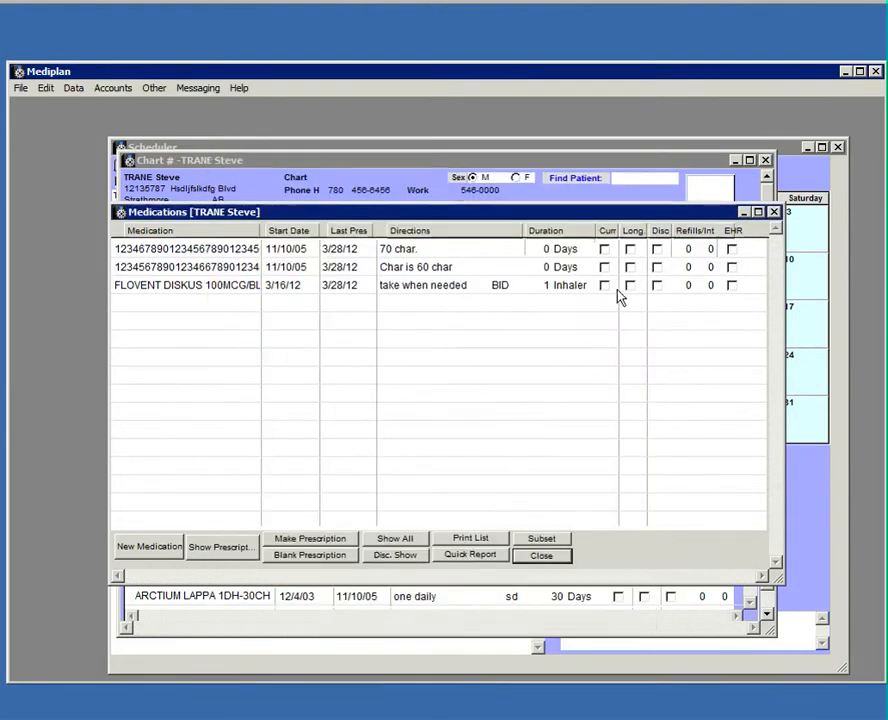
click(557, 557)
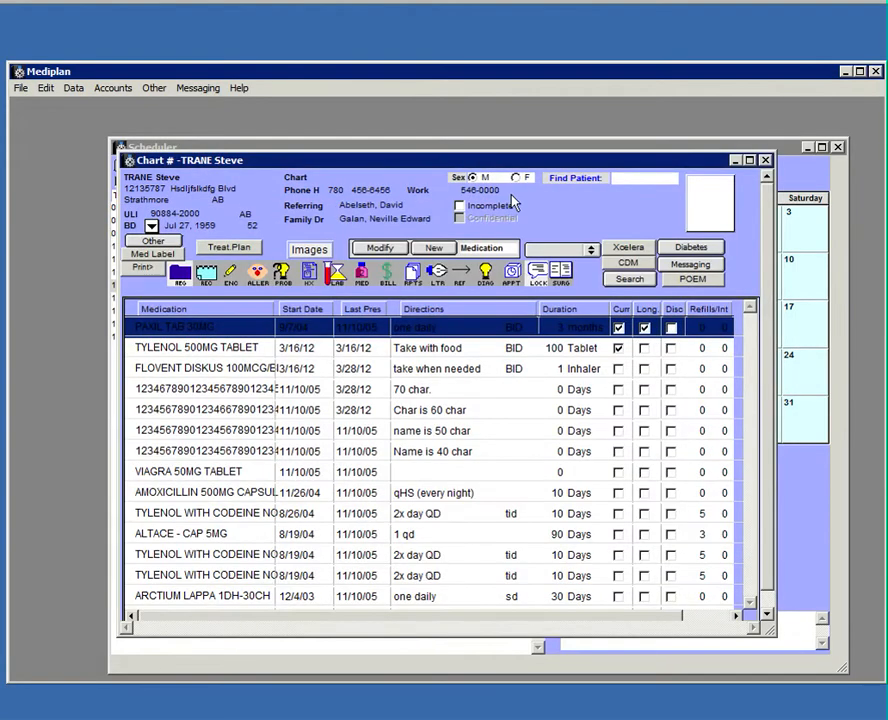
Start a .LabReq-Calg lab requisition and cancel its fax.
click(591, 250)
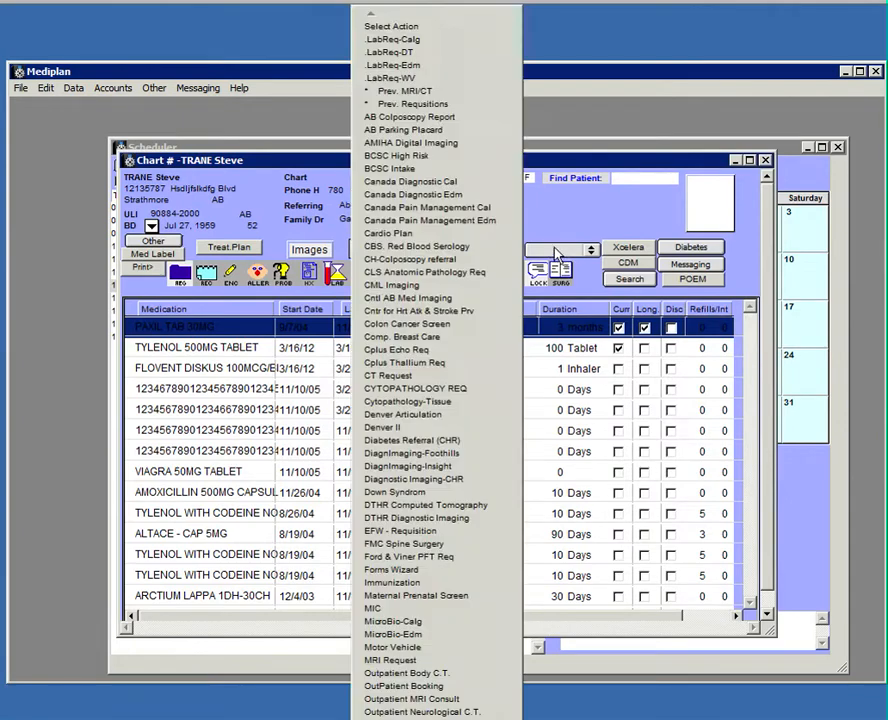
click(418, 41)
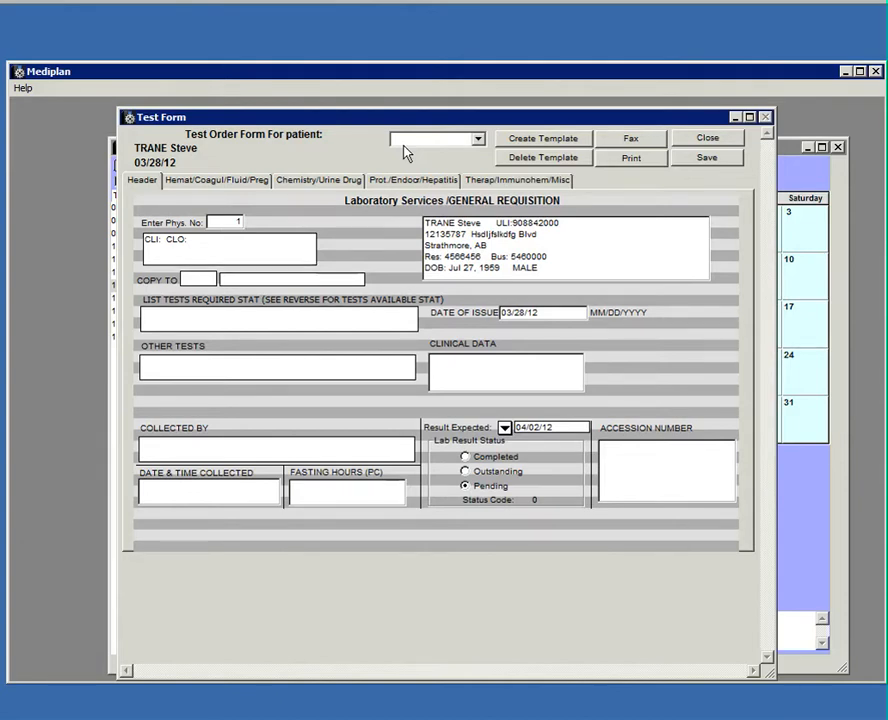
click(640, 140)
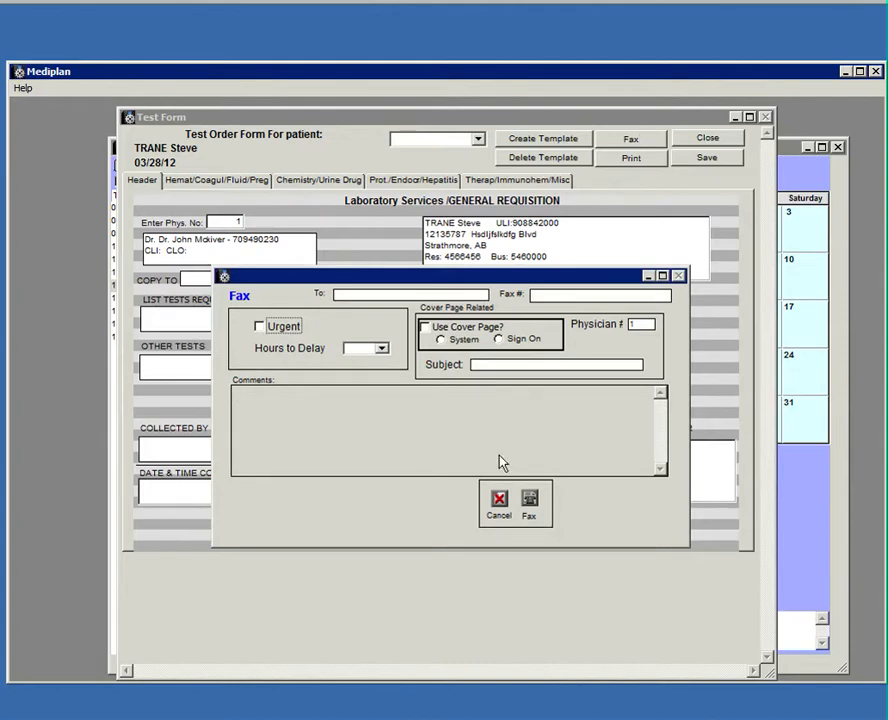
click(501, 509)
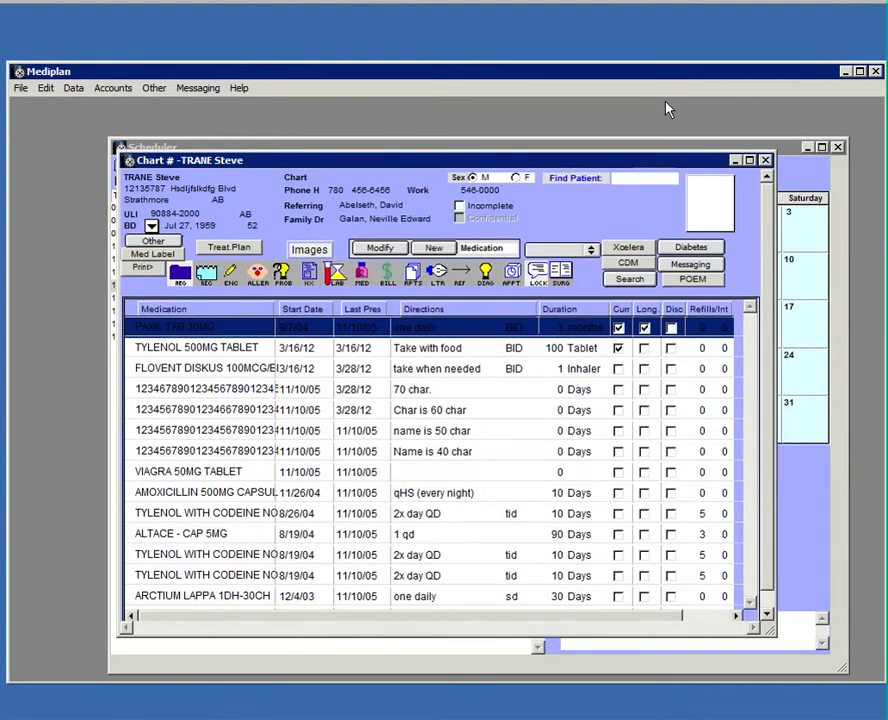
Close the chart, open Messaging > Fax Manager, and bring the Scheduler back to the front.
click(765, 160)
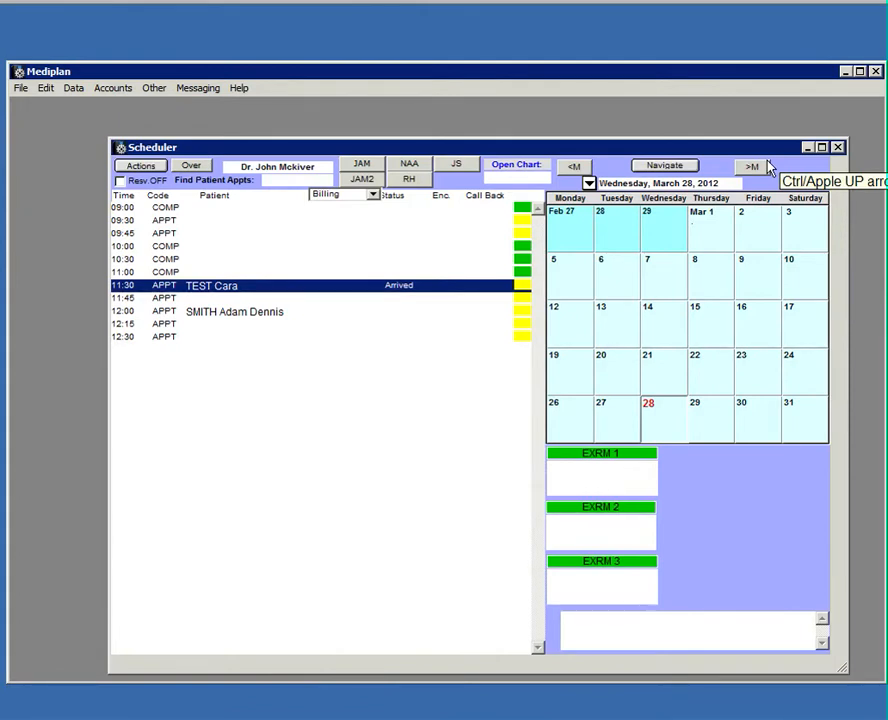
click(208, 90)
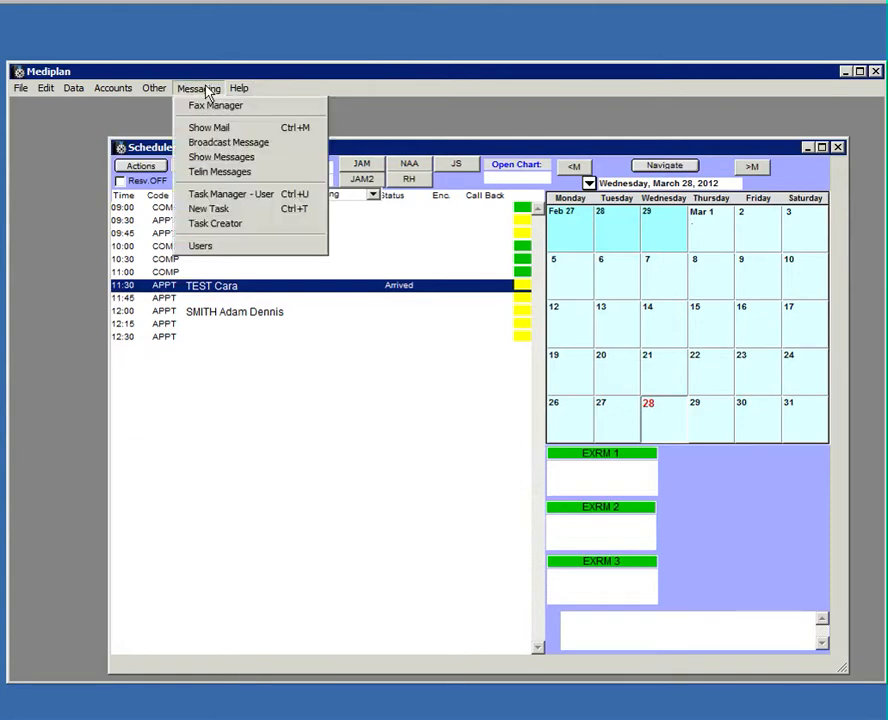
click(210, 107)
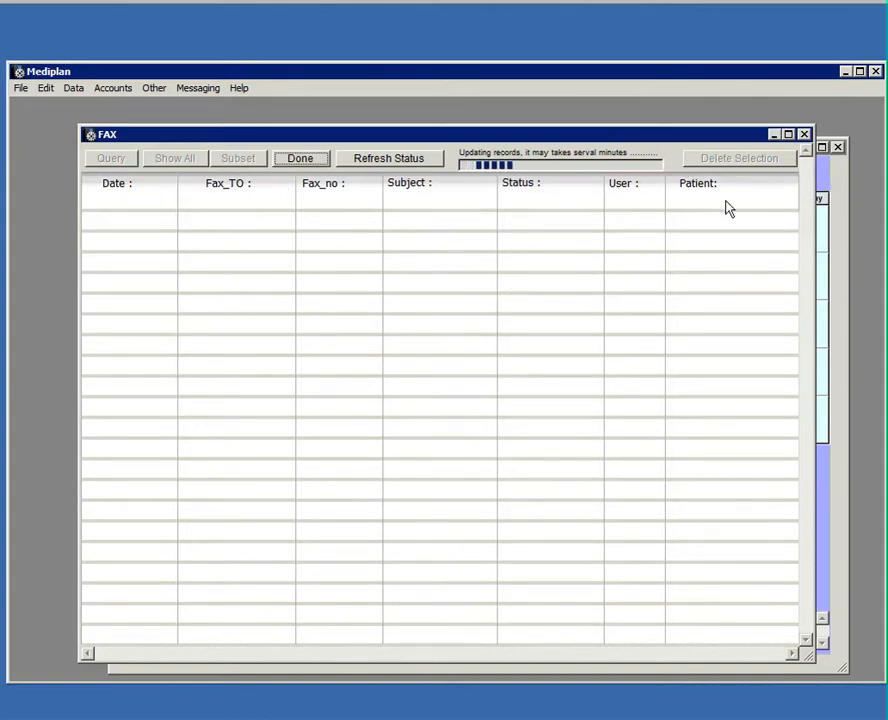
click(830, 180)
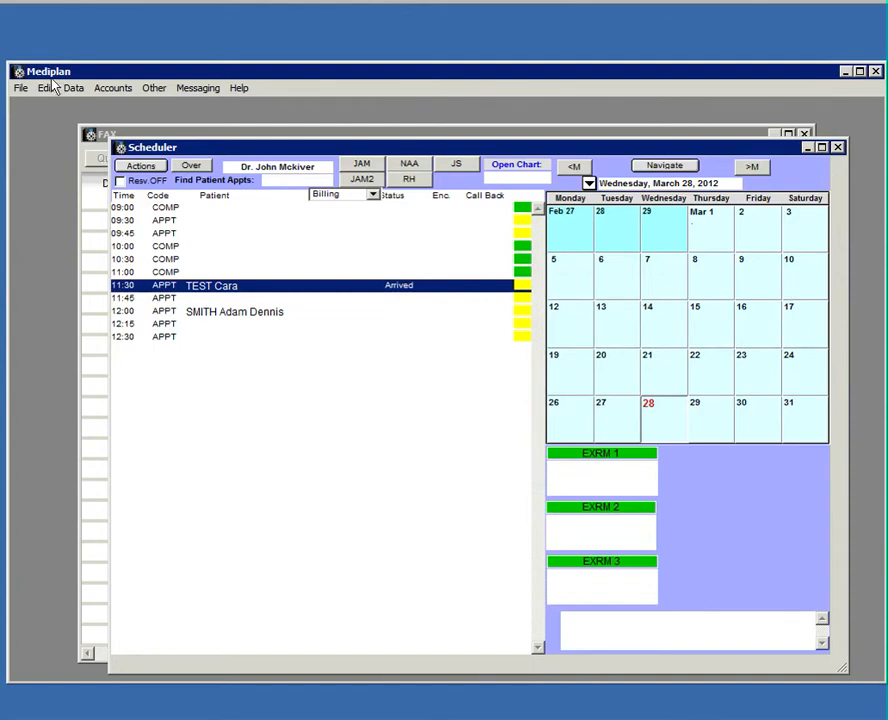
Review the clinic's contact info and fax number in System Settings, save, then open the Sign On list.
click(147, 90)
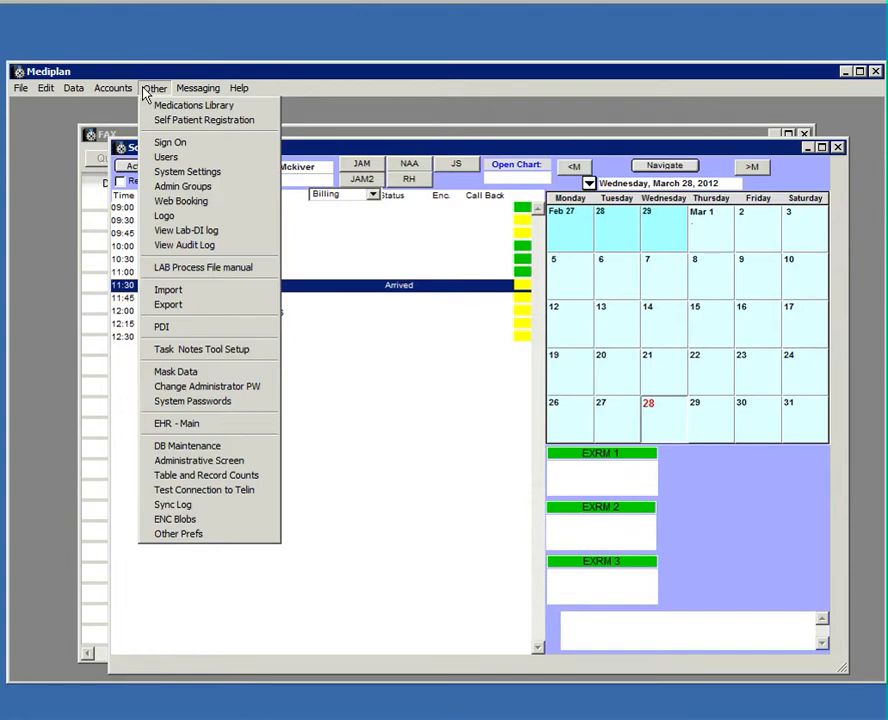
click(160, 173)
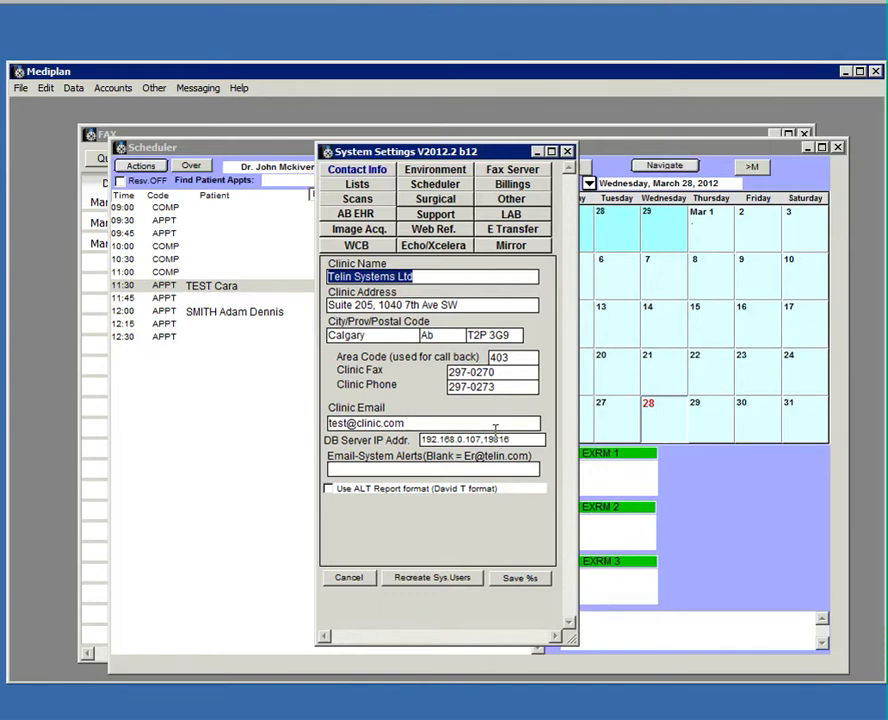
click(519, 577)
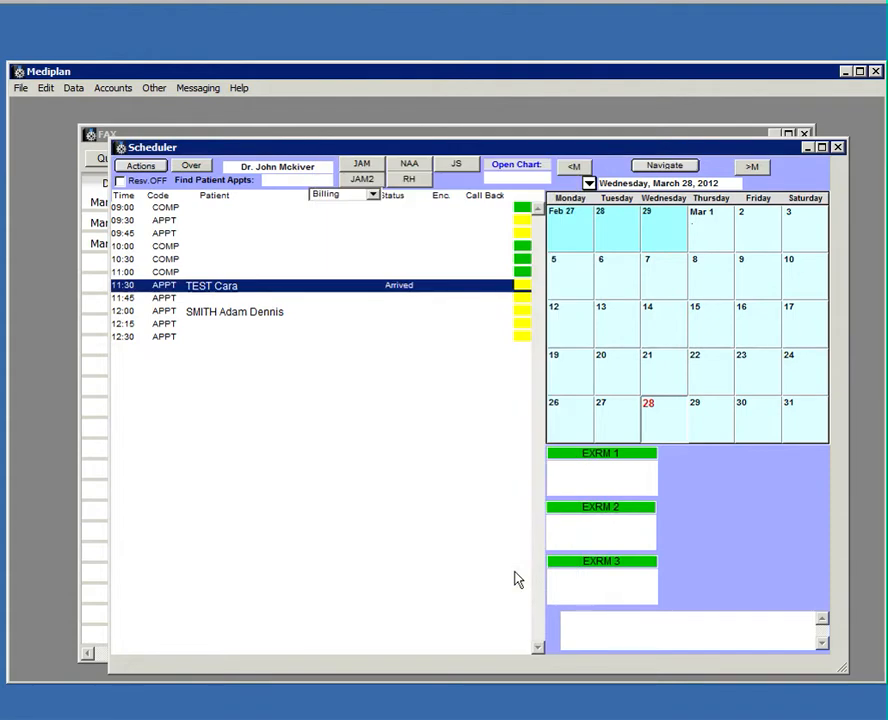
click(155, 88)
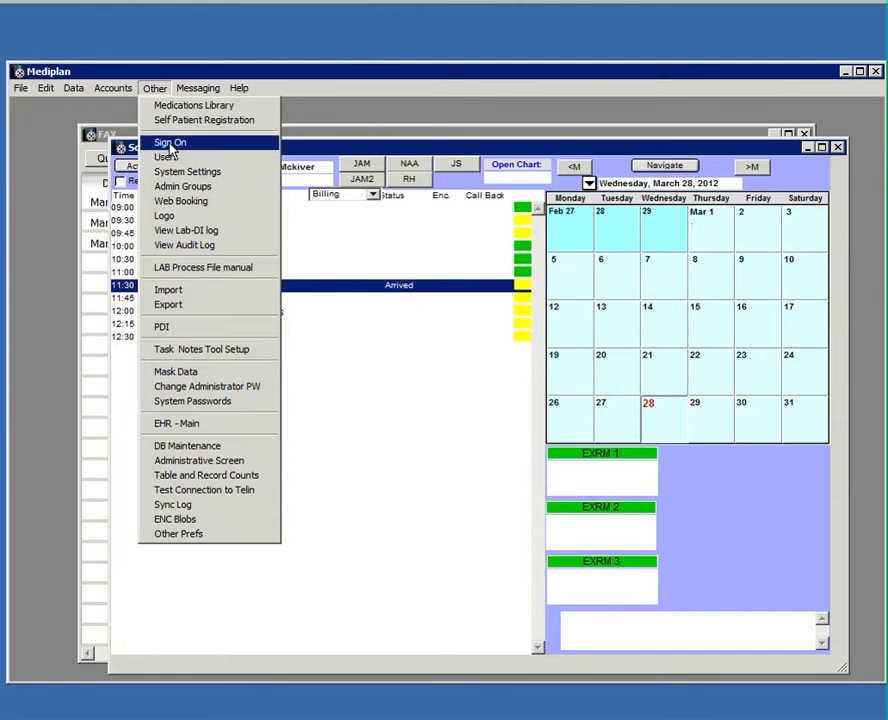
click(170, 147)
Review the physician's Page 2 letter and Telin Fax Service details, save them, and close Sign On.
double_click(162, 204)
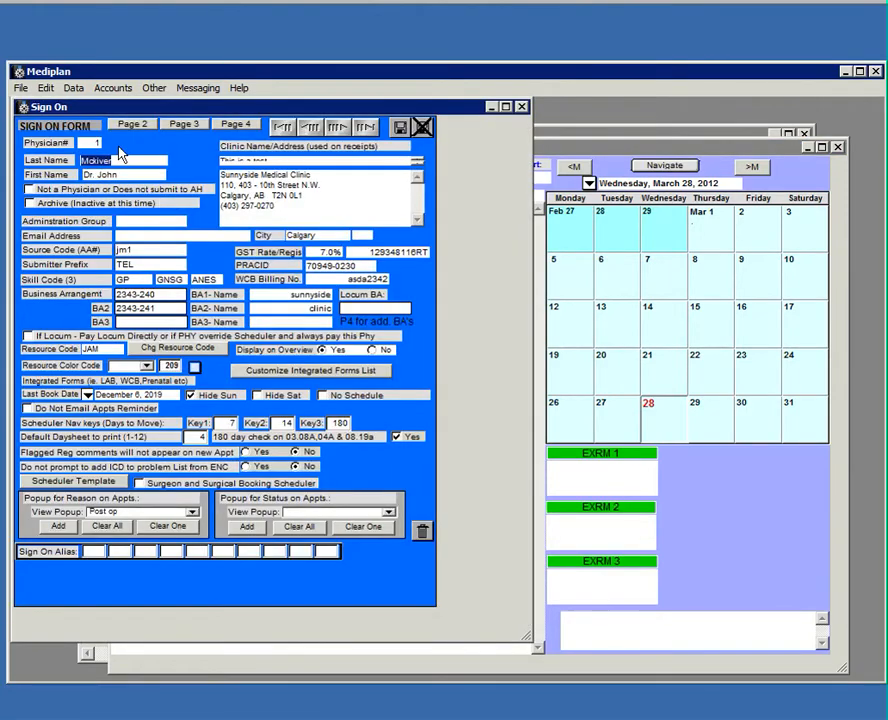
click(133, 124)
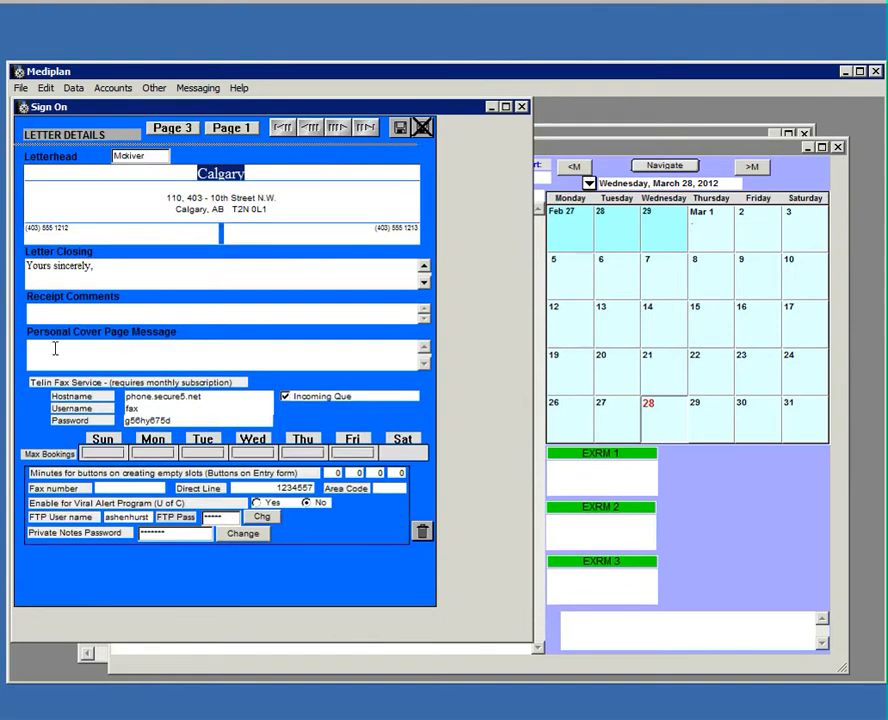
click(55, 348)
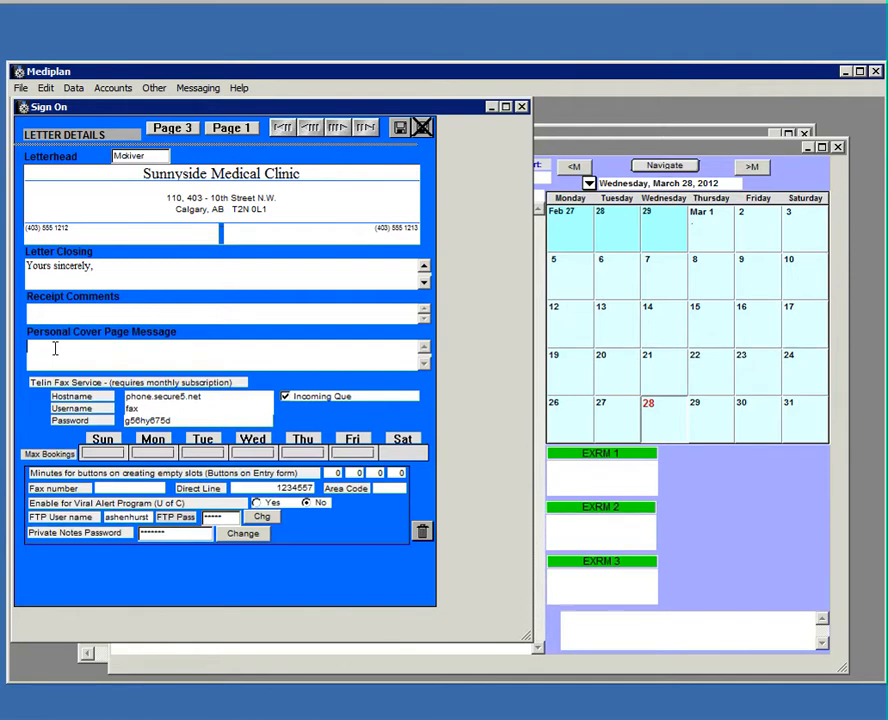
click(399, 128)
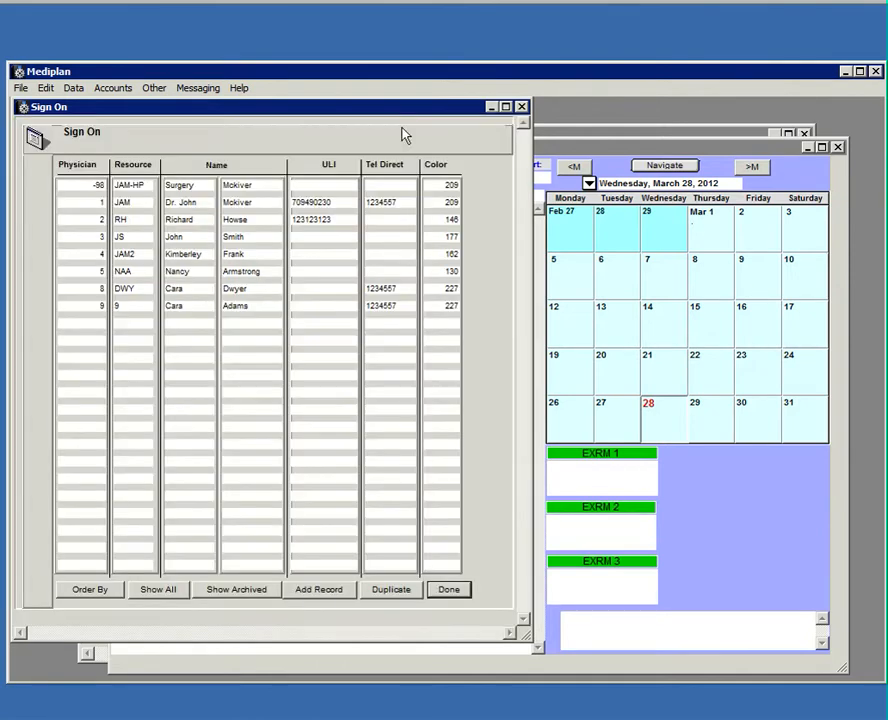
click(451, 590)
Check the first user's default fax path C:\Mediplan\FAX\ under Other > Users, save, and close the list.
click(167, 92)
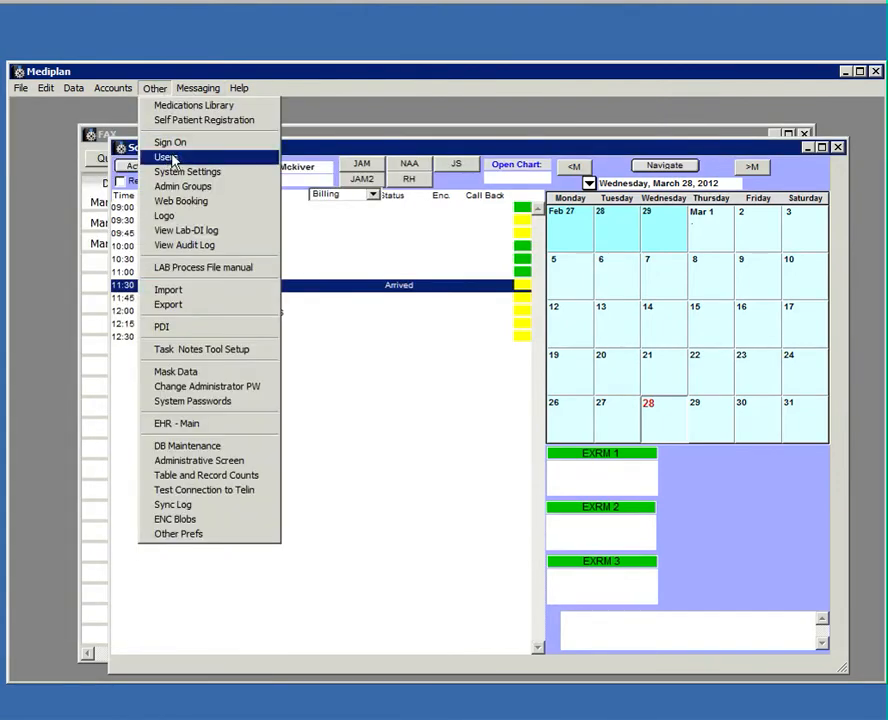
click(174, 159)
double_click(252, 296)
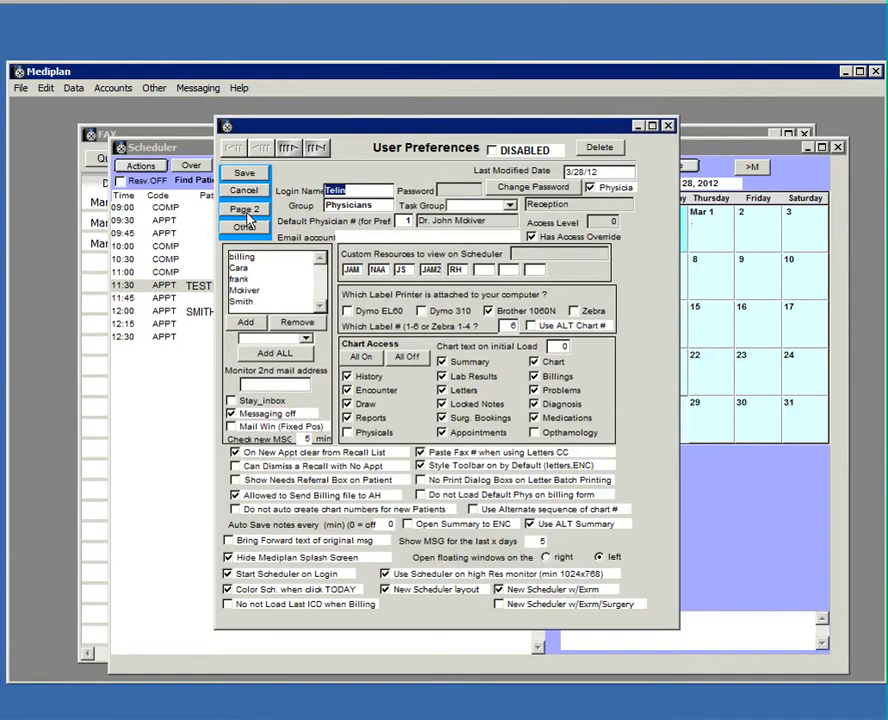
click(243, 209)
click(246, 211)
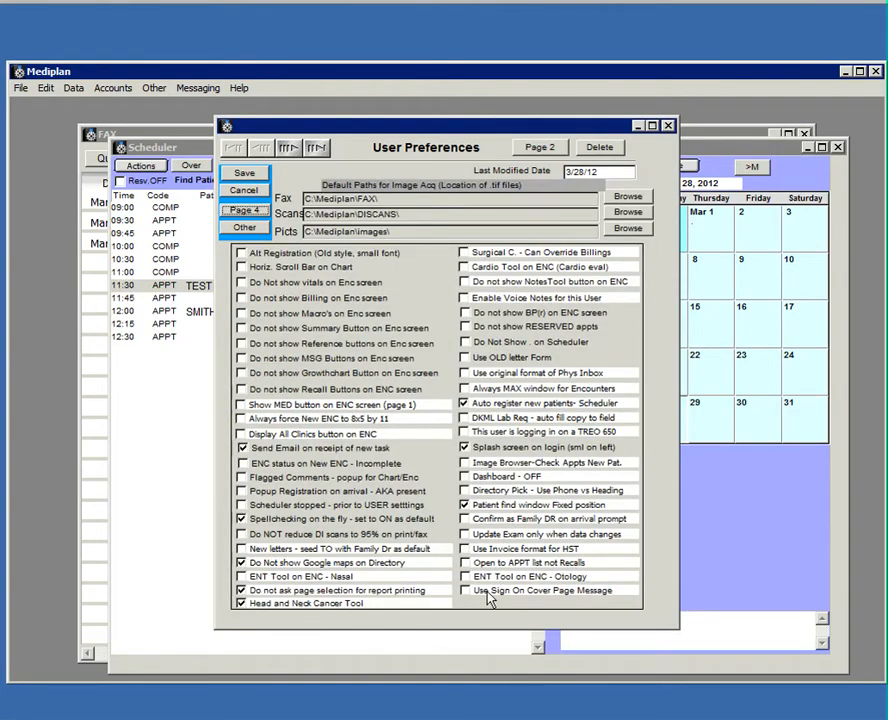
click(245, 173)
click(391, 602)
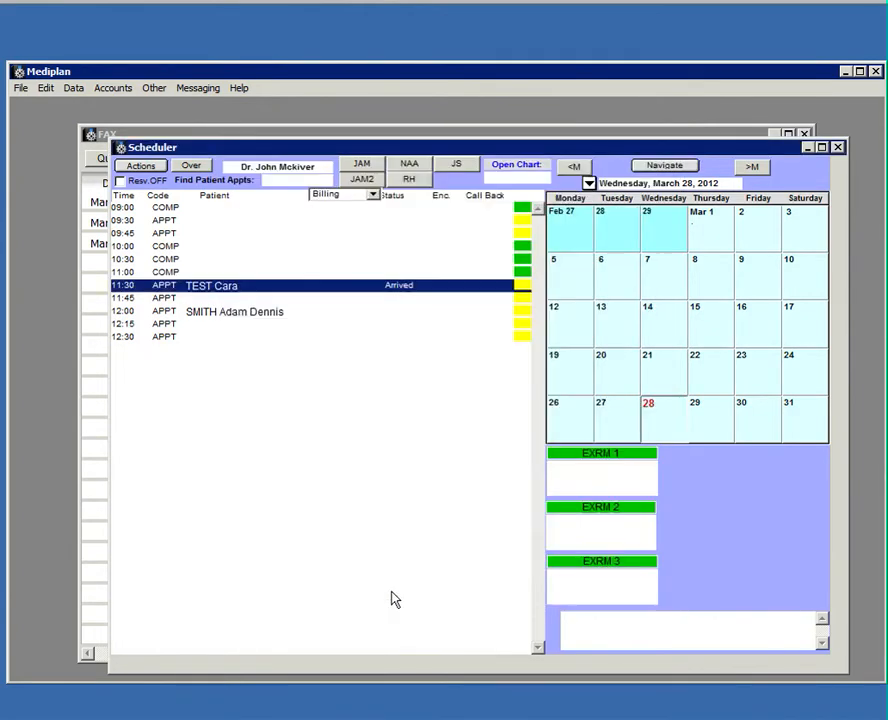
Bring the fax manager forward and open the failed 'test' fax's details.
click(203, 135)
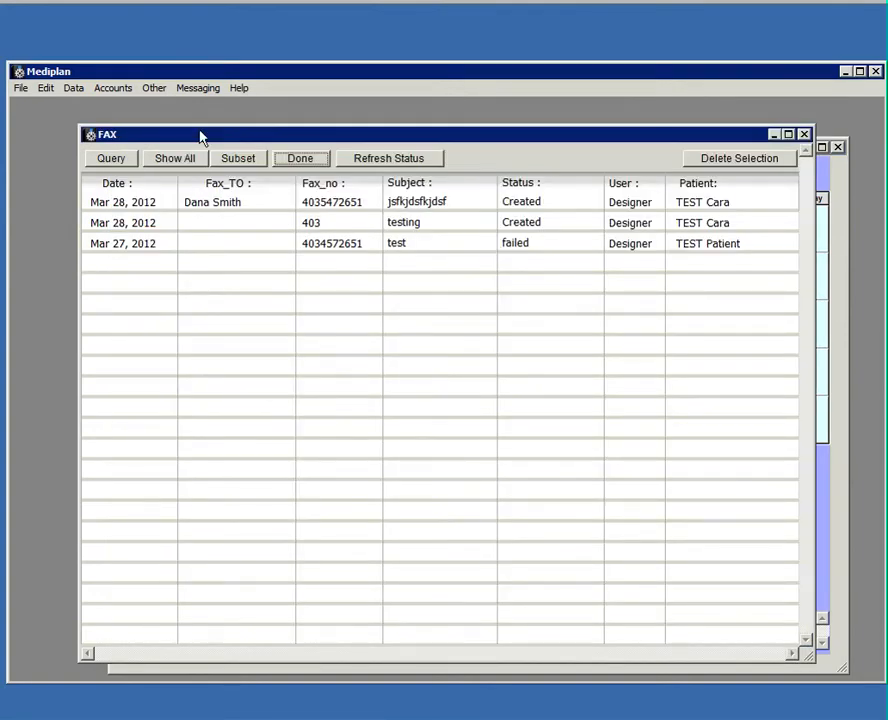
double_click(531, 253)
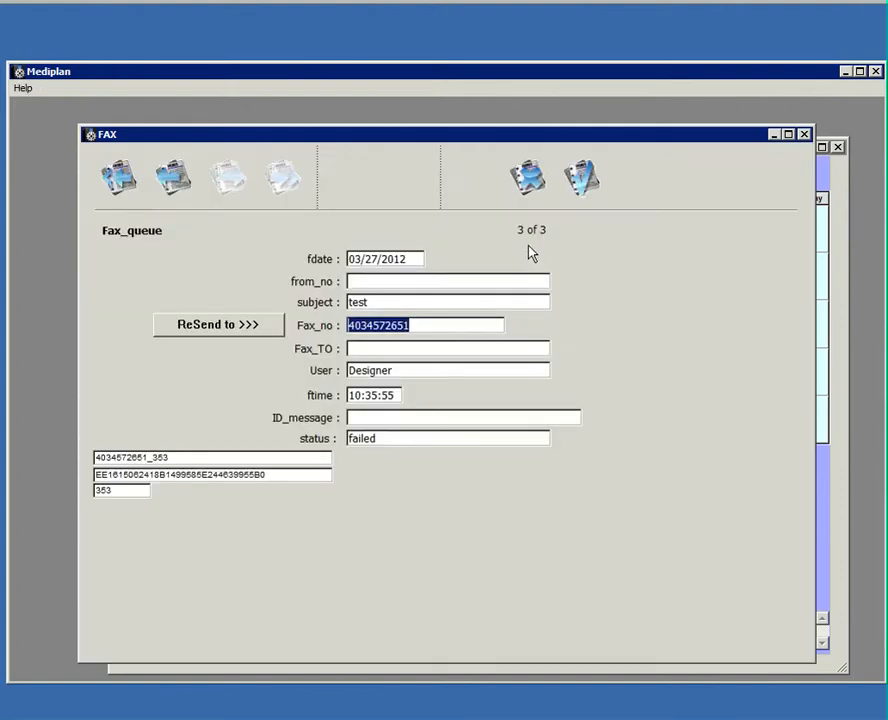
Prefix the failed fax number with 1, resend it, and refresh statuses to show Resend.
click(350, 327)
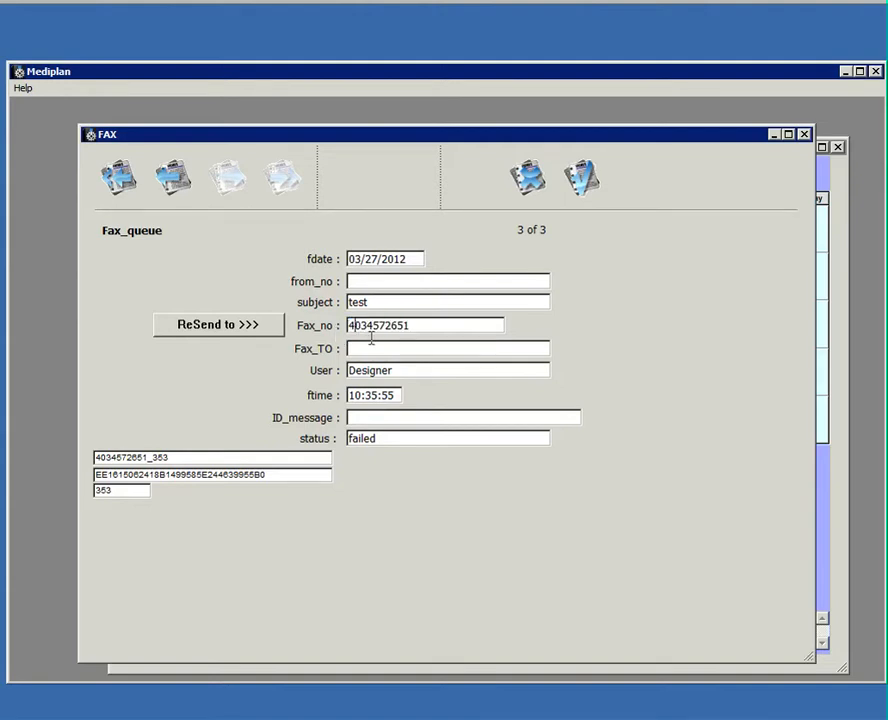
key(Home)
text(1)
click(246, 324)
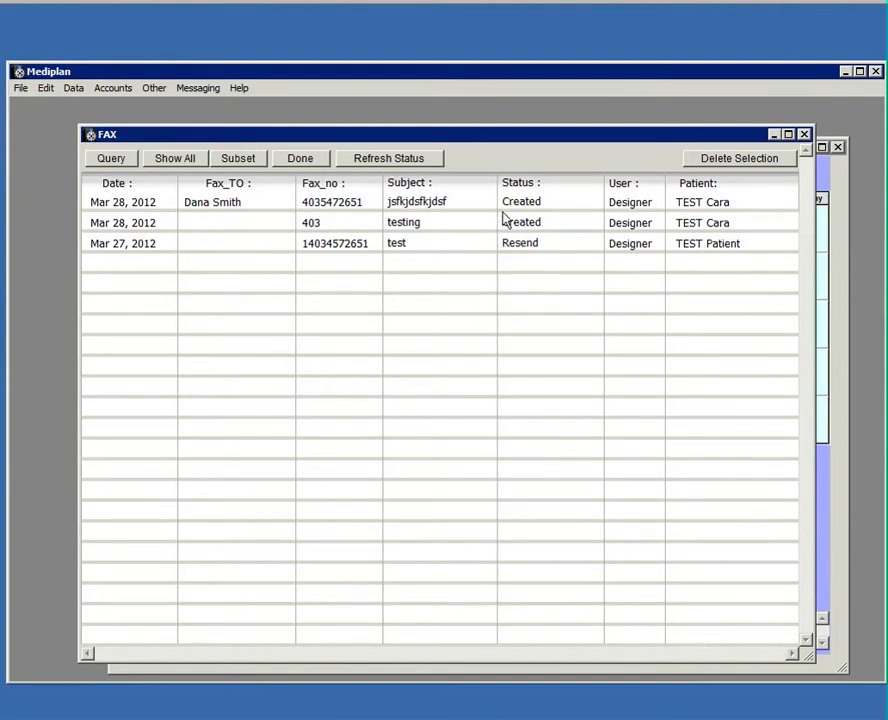
click(371, 160)
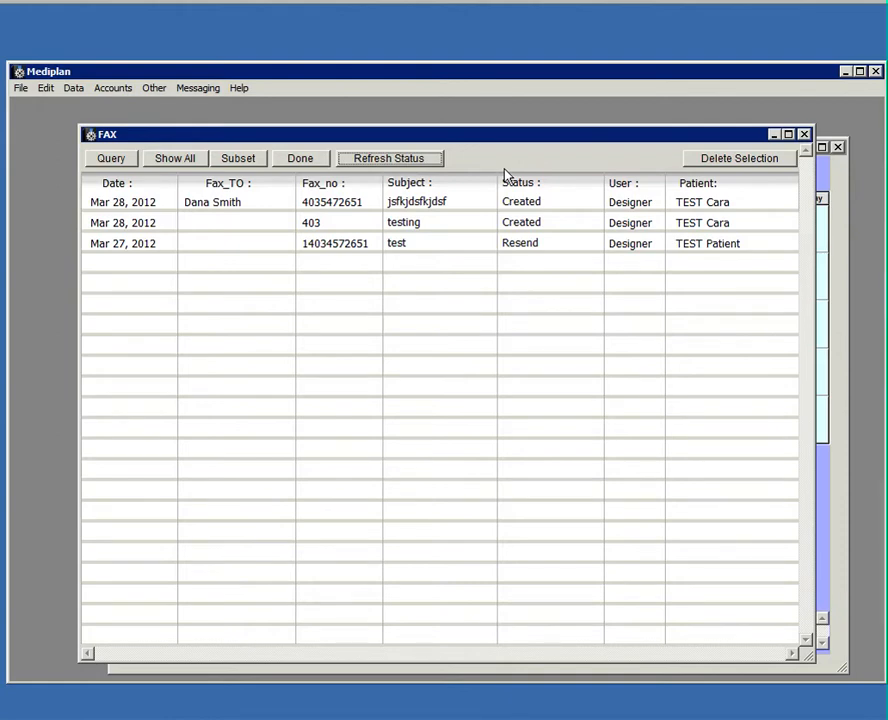
click(840, 178)
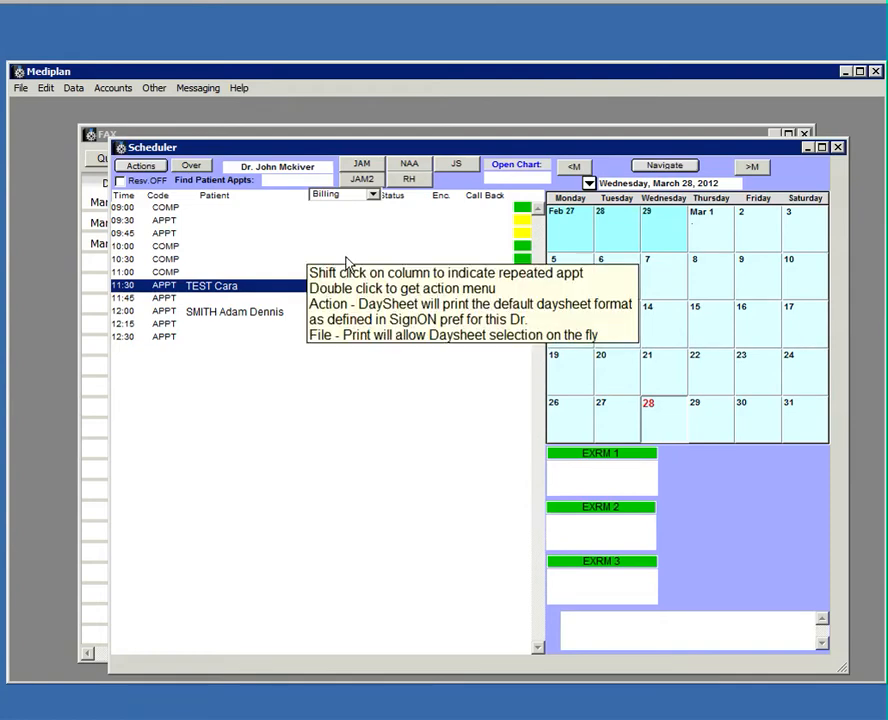
Open the Image Browser, preview Untitled1.png, then list the incoming faxes in the FAX folder.
click(24, 93)
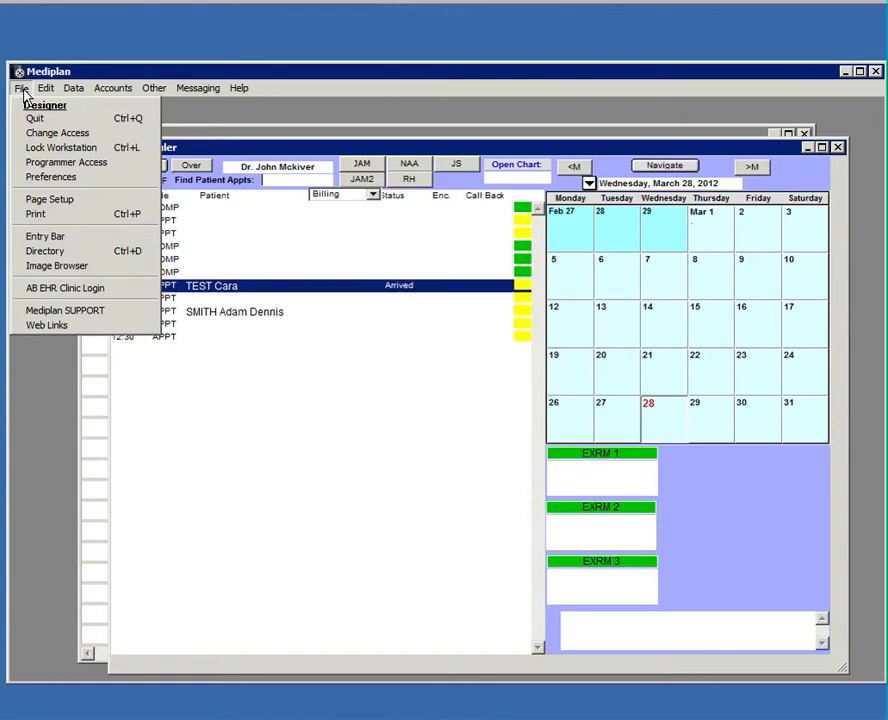
click(57, 268)
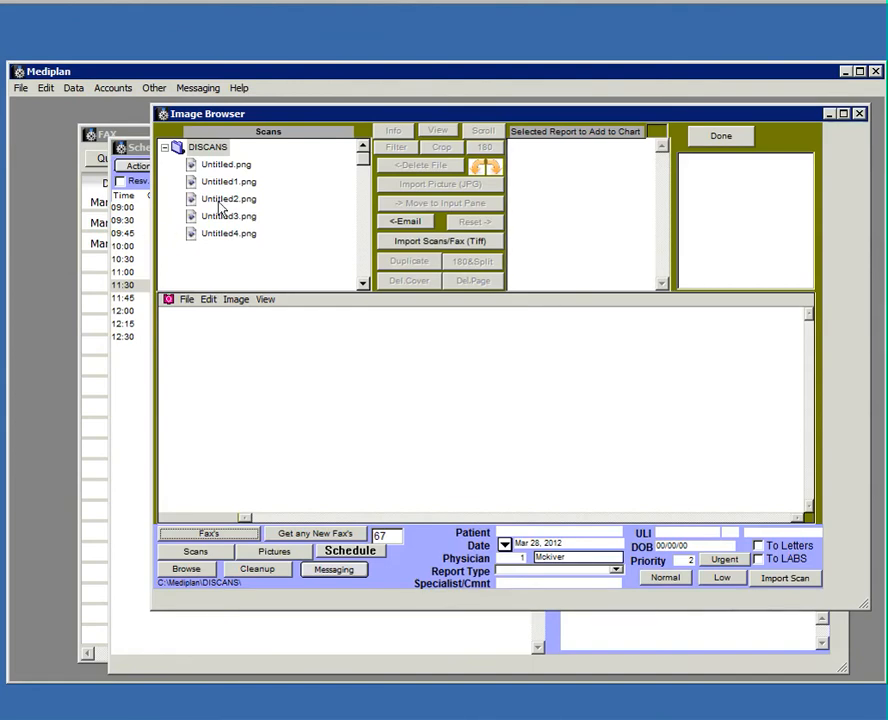
click(242, 167)
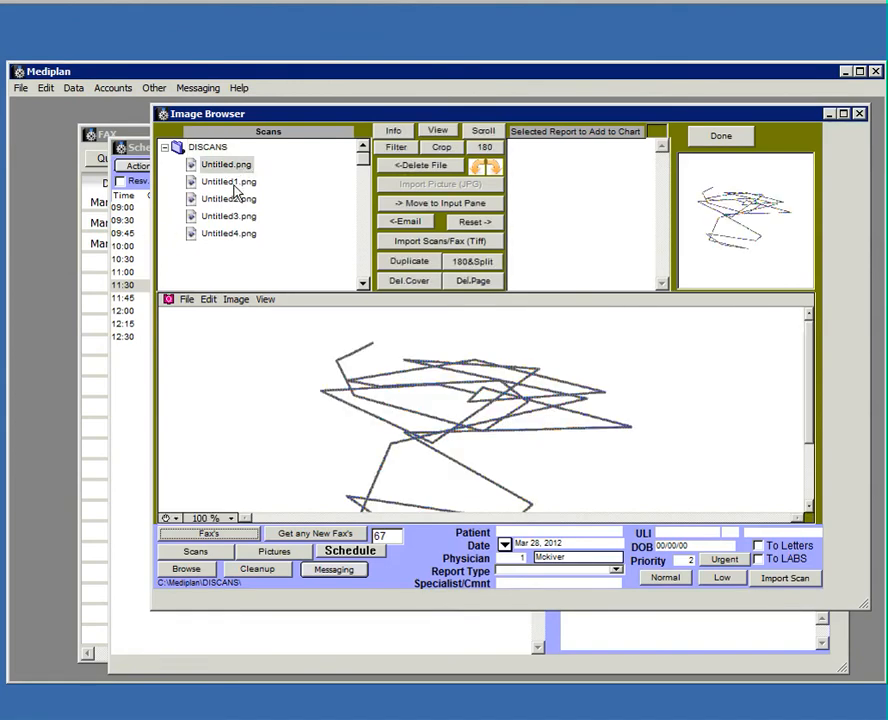
click(236, 187)
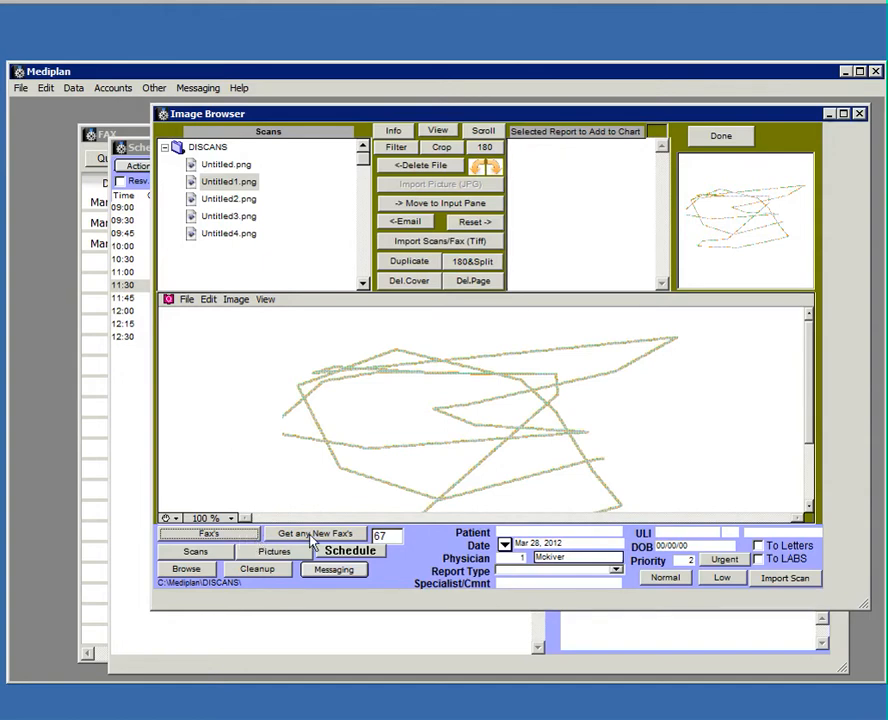
click(232, 537)
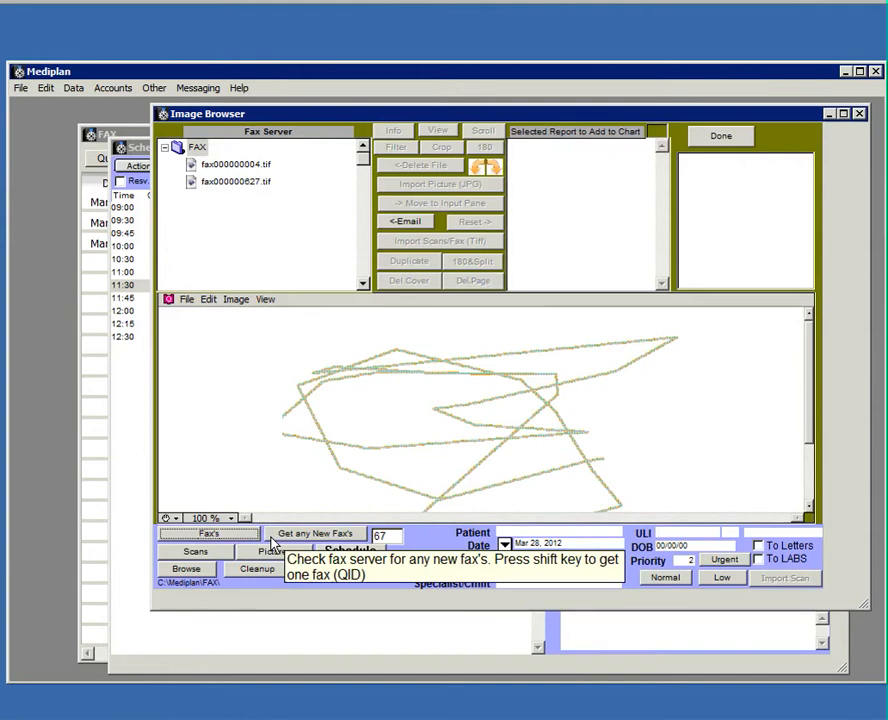
Preview fax000000004.tif and the fax000000627.tif medication report.
click(247, 166)
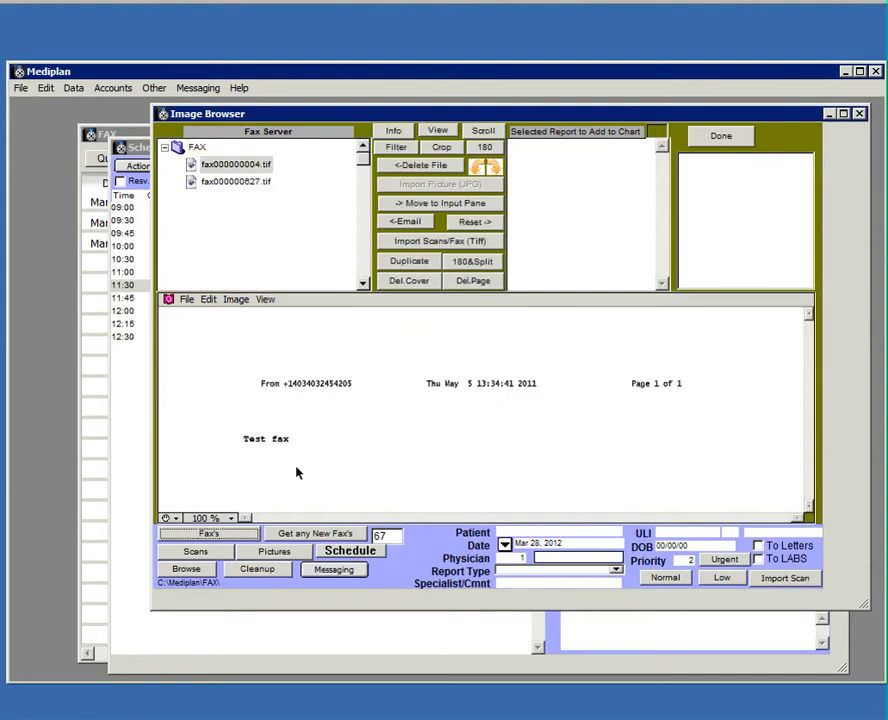
click(257, 180)
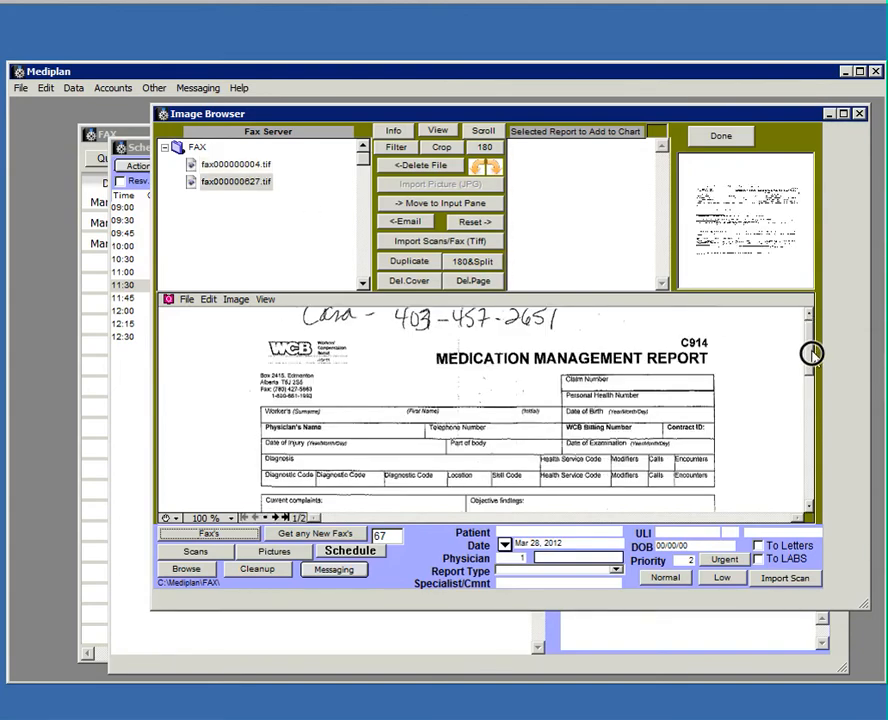
drag(811, 353, 813, 319)
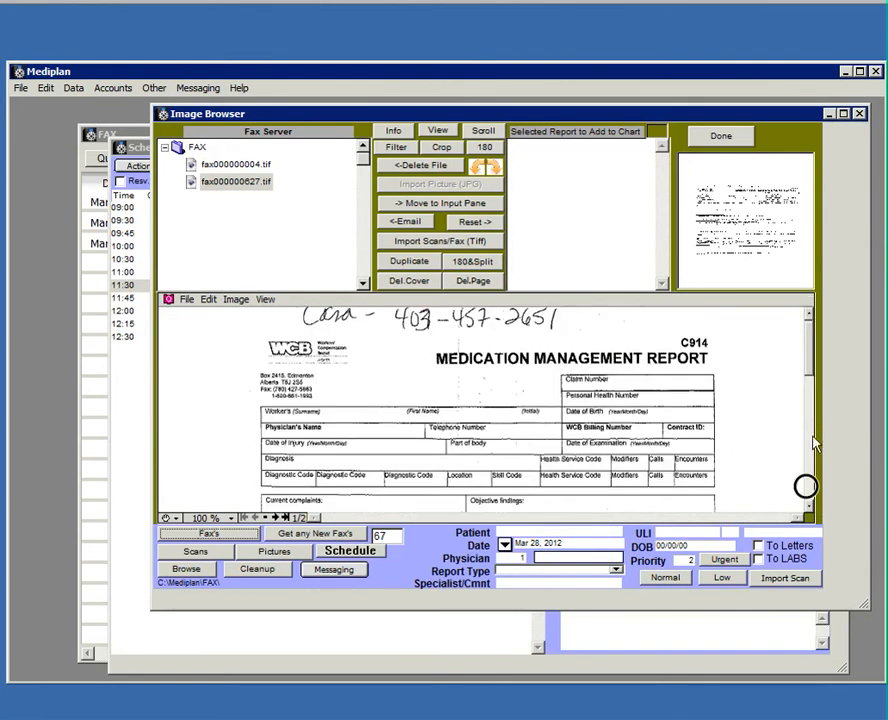
drag(813, 443, 800, 527)
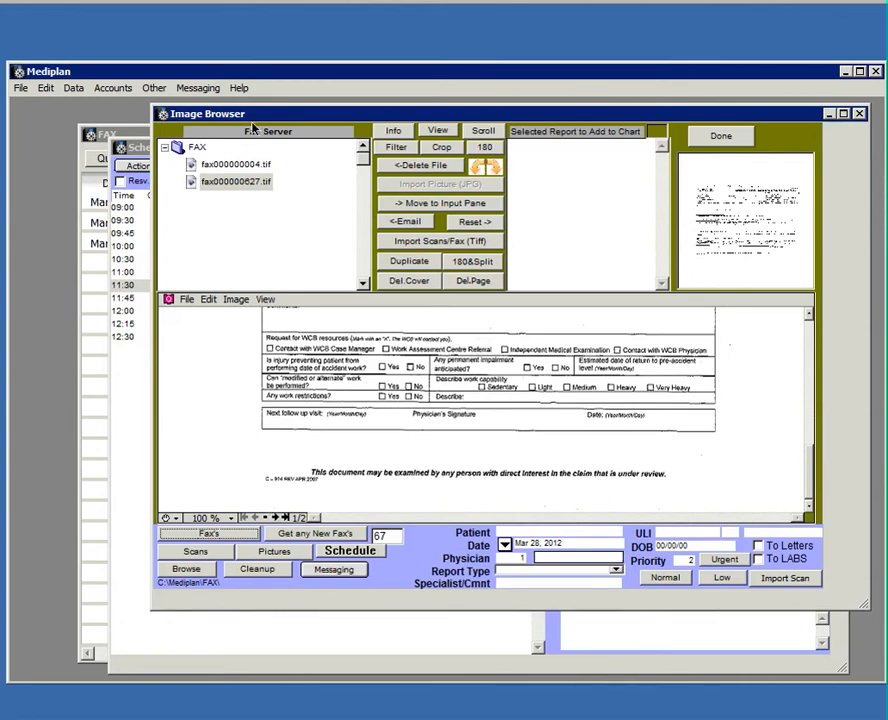
Page through the two-page report, then move fax000000004.tif to the input pane.
click(245, 170)
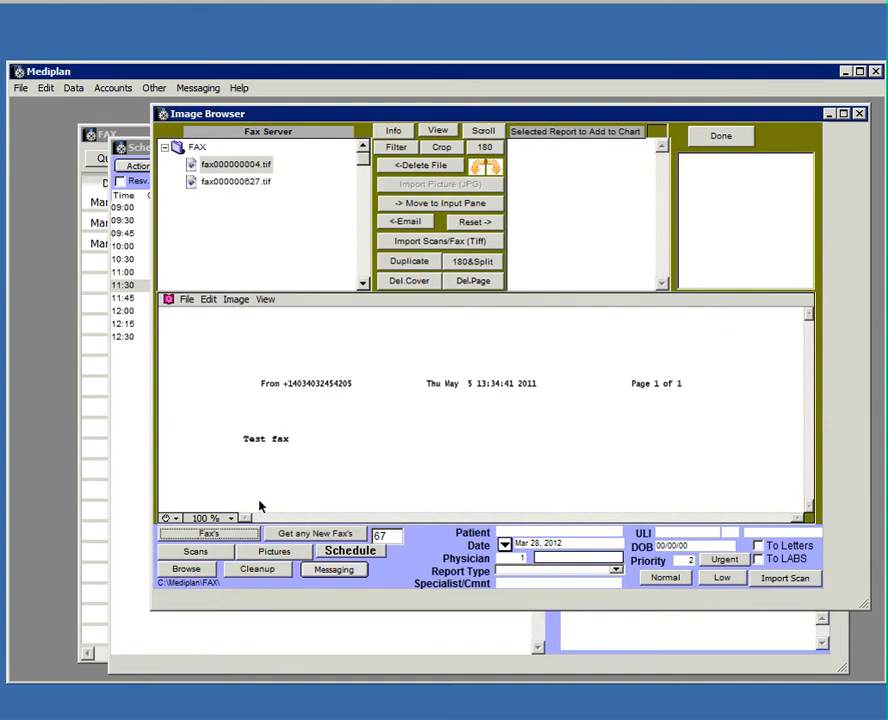
click(236, 180)
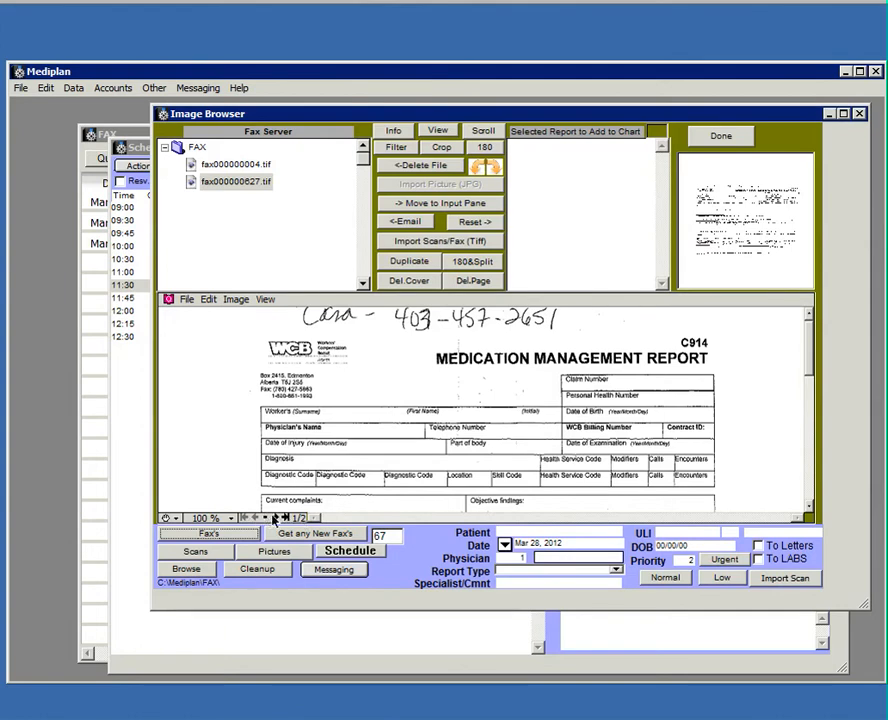
click(264, 518)
click(255, 518)
click(237, 166)
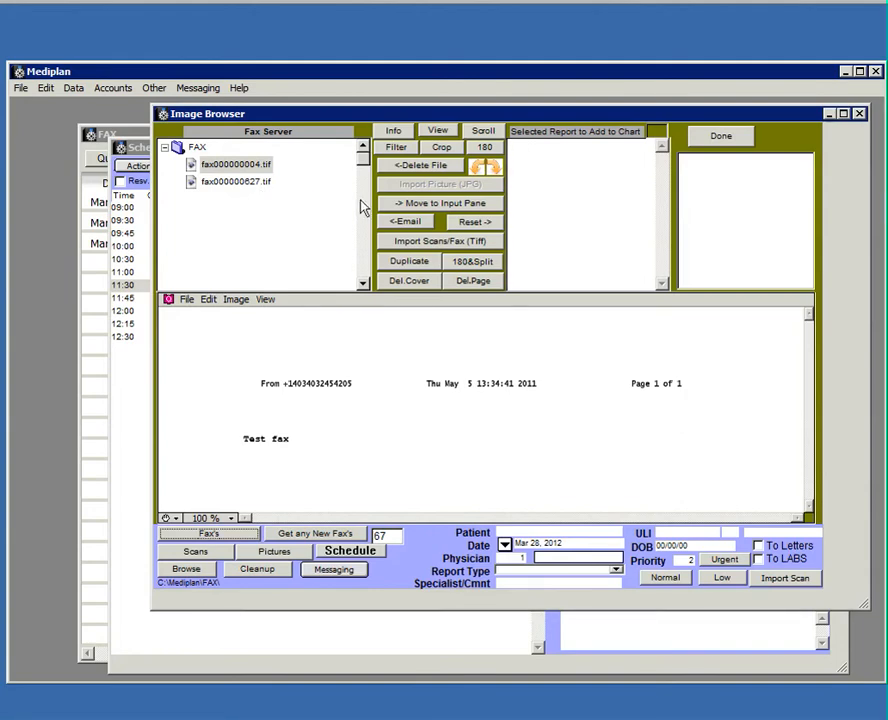
click(390, 203)
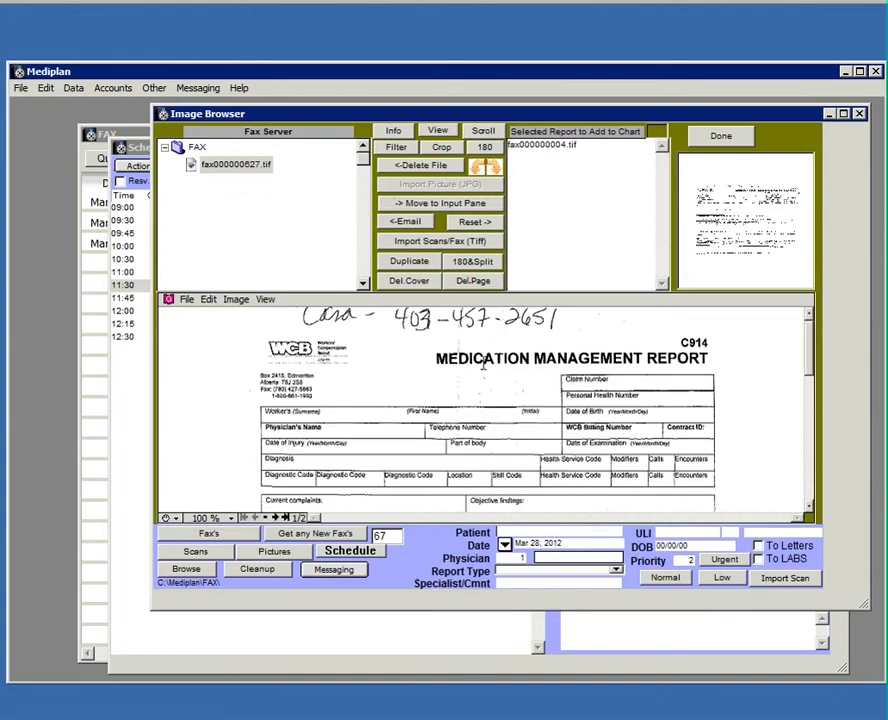
Look up and select the 'test' patient for the queued fax.
text(test)
key(Return)
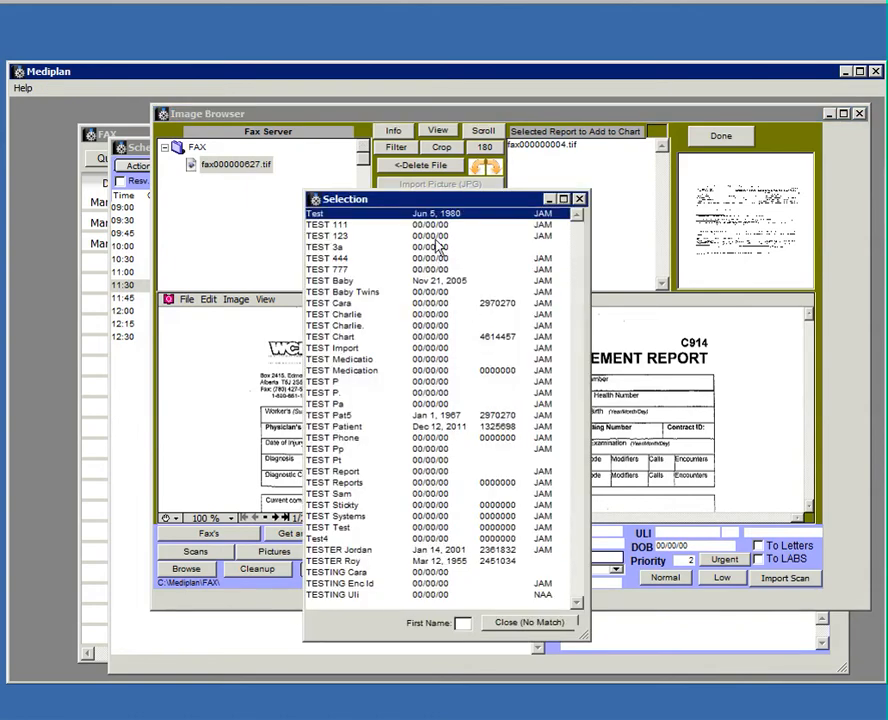
double_click(351, 308)
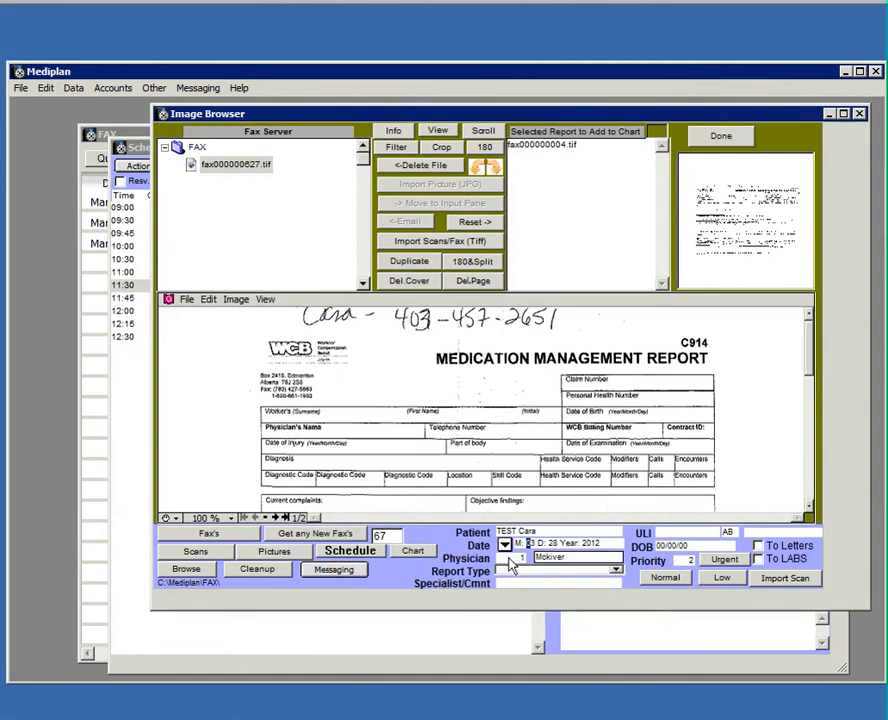
Import the fax as an Xray report with specialist comment 'wrist'.
click(614, 570)
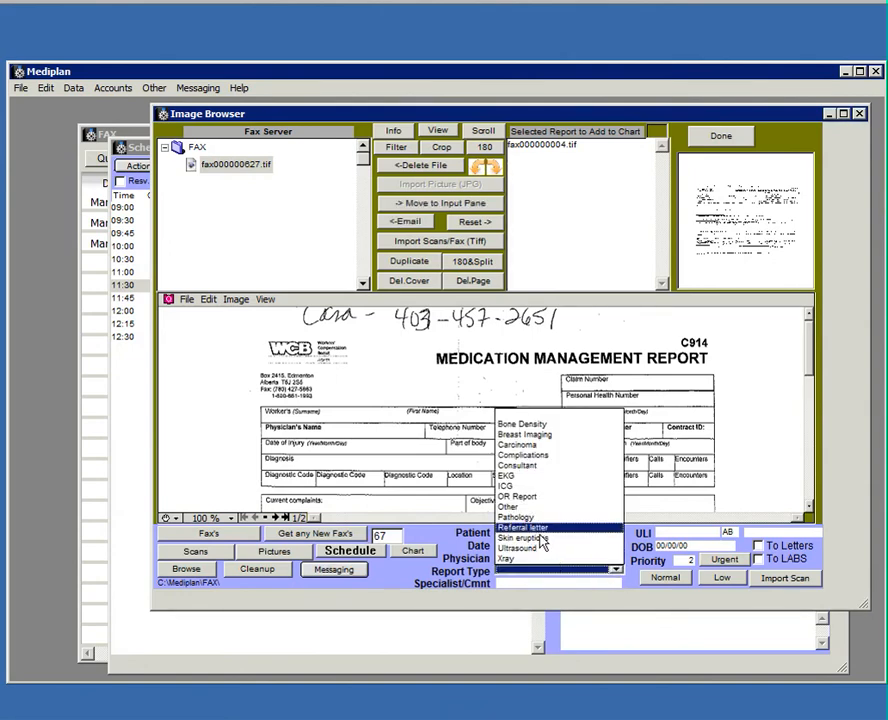
click(522, 559)
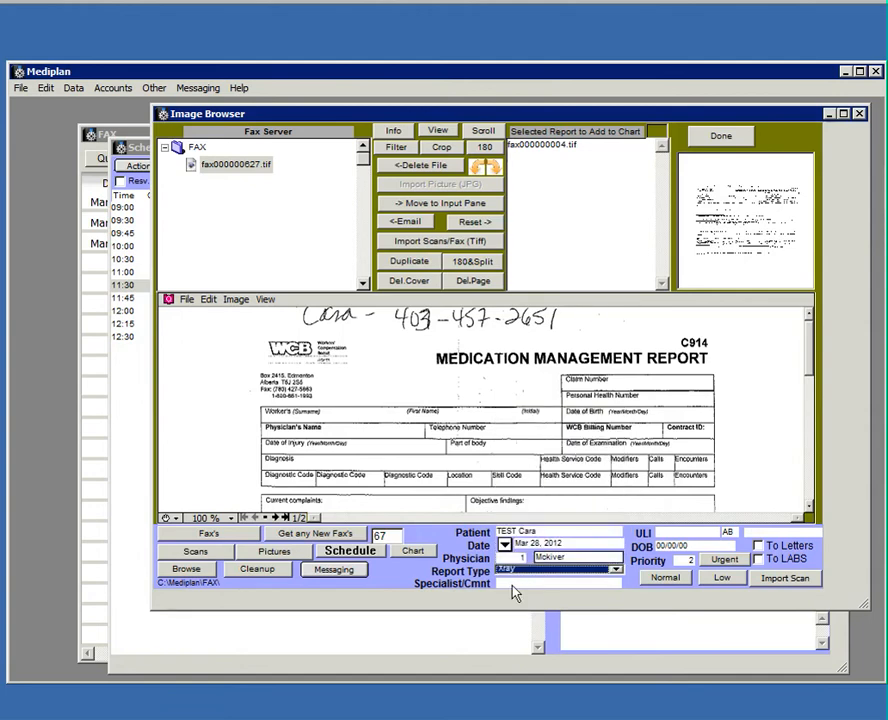
click(513, 585)
text(wrist)
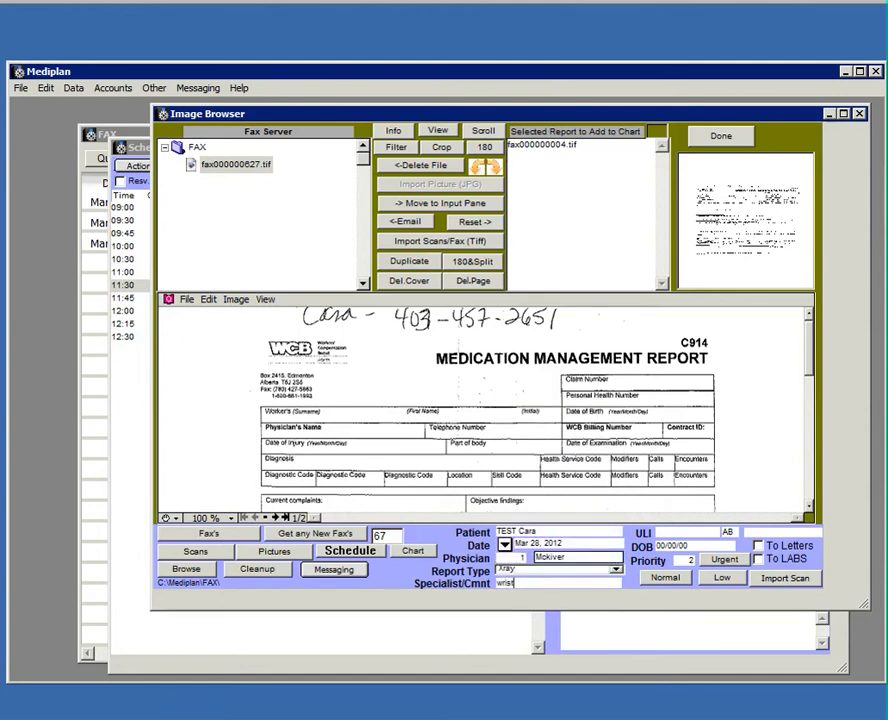
click(791, 586)
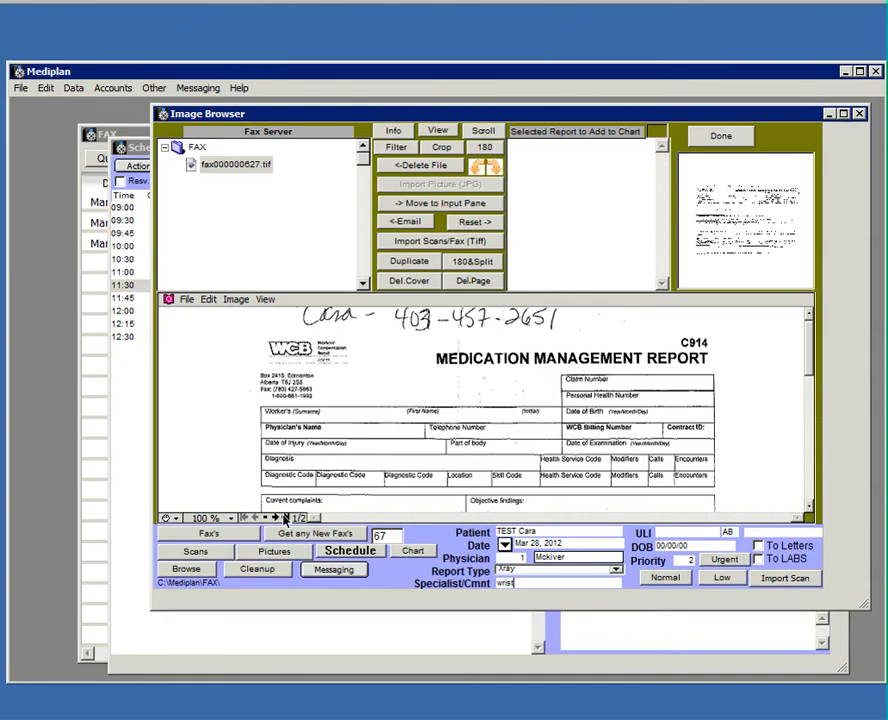
click(278, 518)
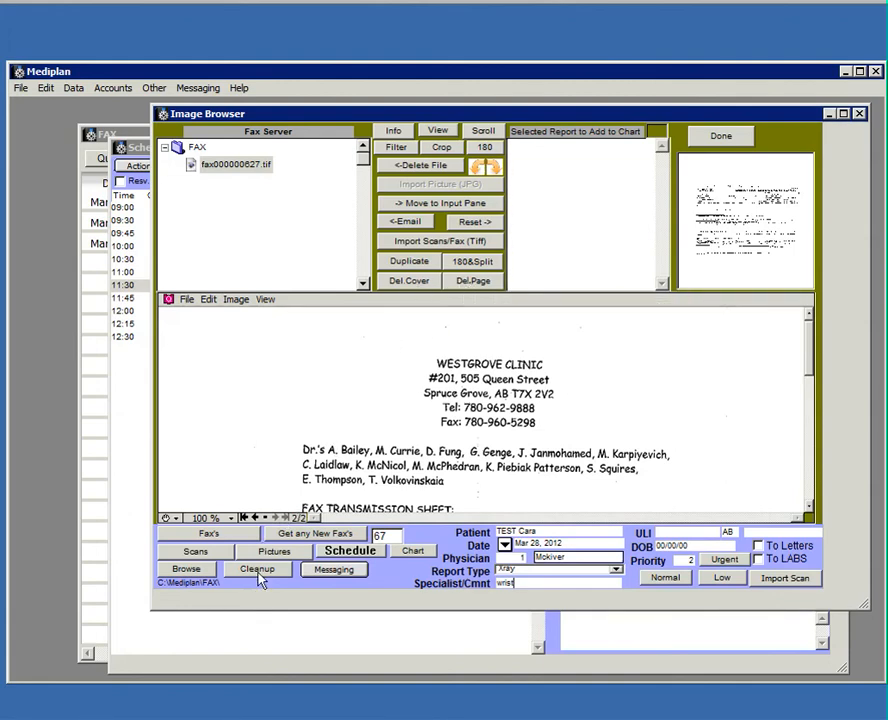
Split fax000000627.tif into single-page files with 180&Split.
click(252, 518)
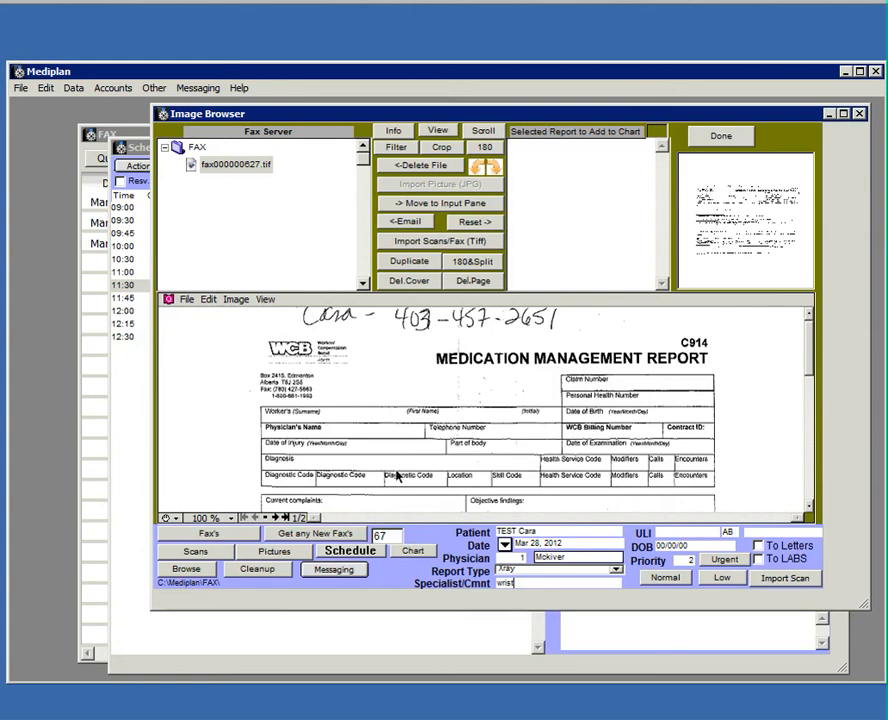
click(474, 262)
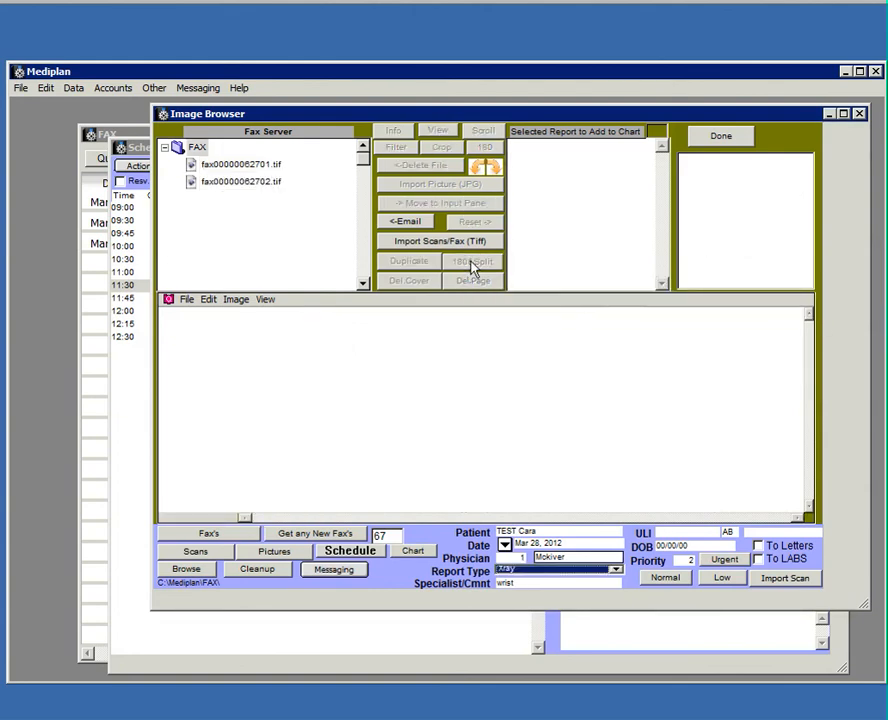
File the first split page as an Ultrasound report with comment 'ab'.
click(248, 167)
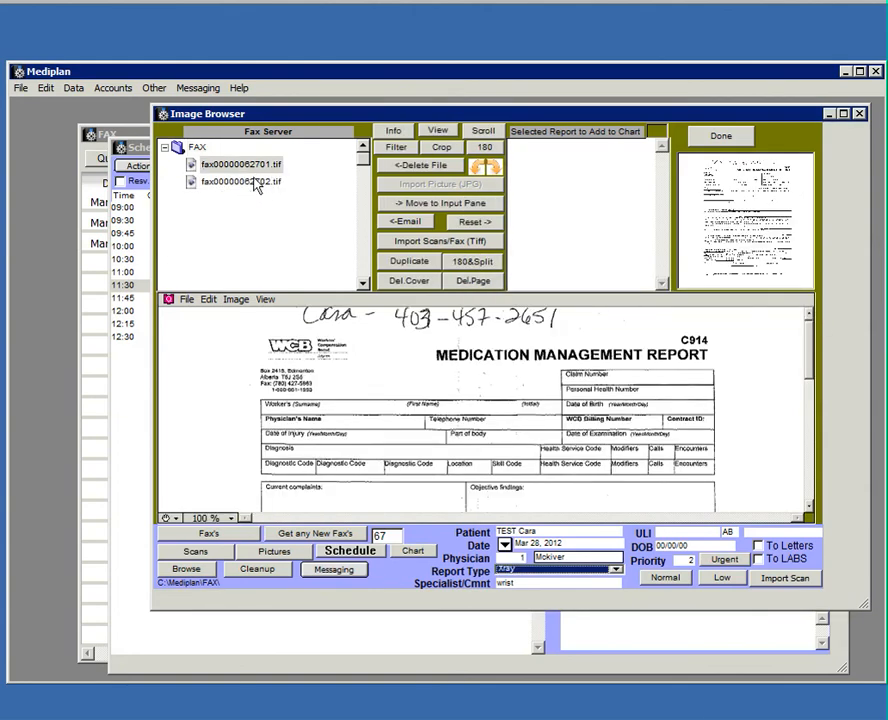
click(256, 184)
click(256, 168)
click(472, 205)
click(552, 569)
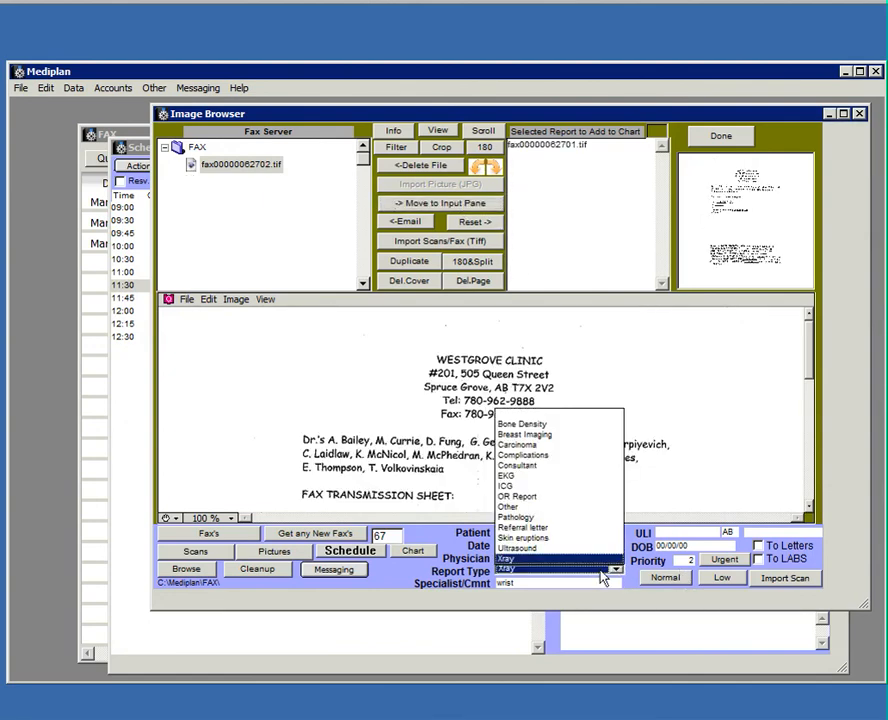
click(556, 549)
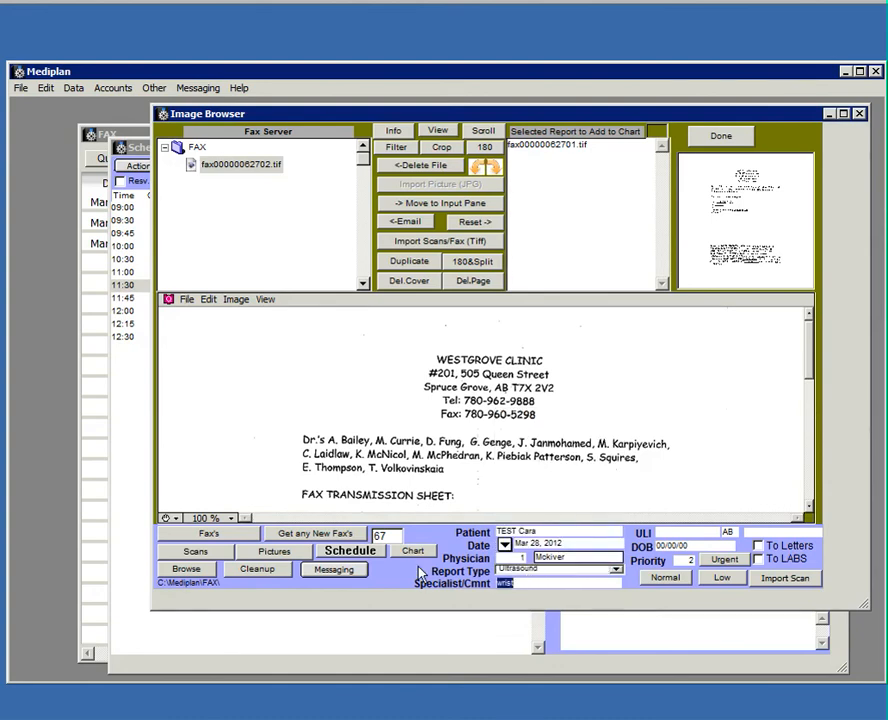
text(abdomen)
click(775, 582)
File the cover sheet page to the second patient's chart as a Carcinoma report.
click(598, 531)
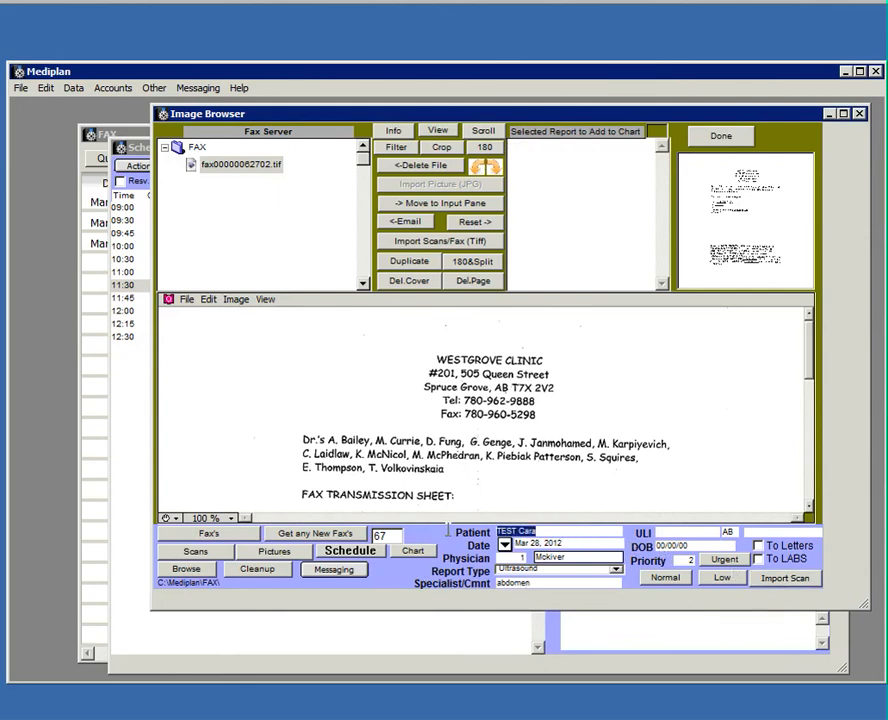
text(trane)
key(Tab)
click(561, 569)
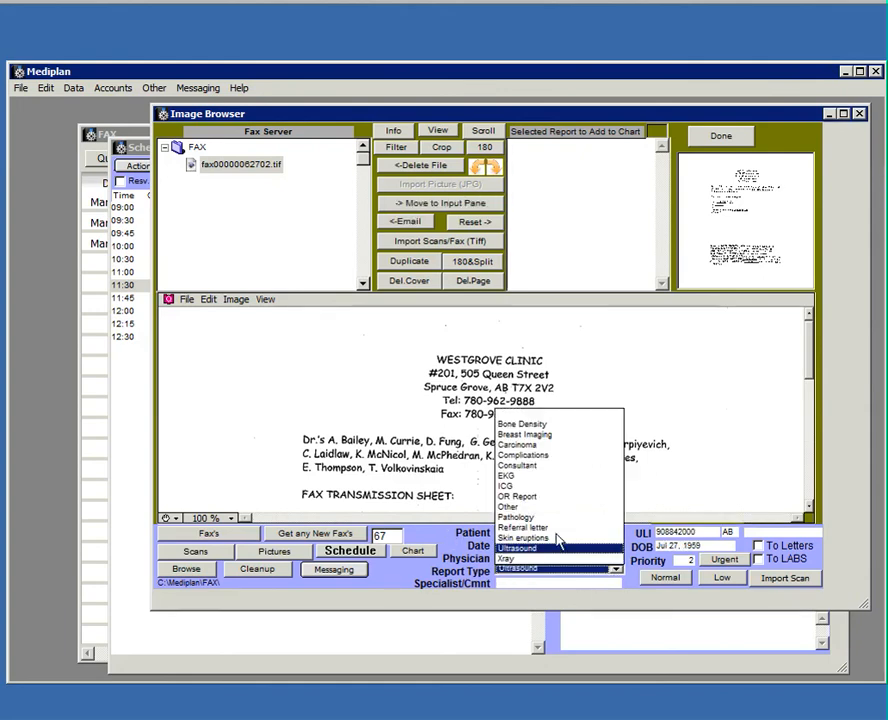
click(522, 444)
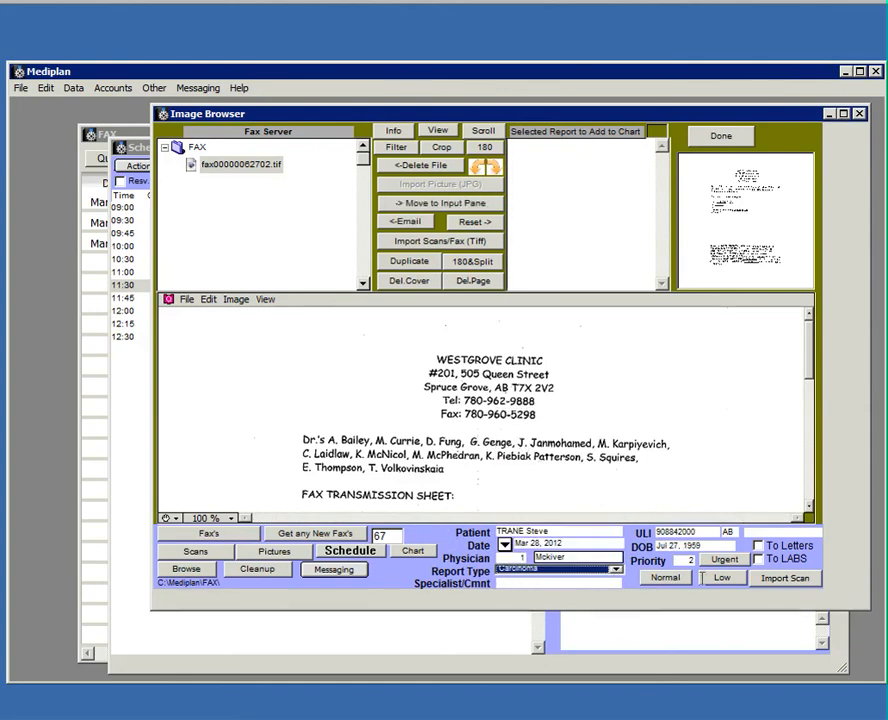
click(416, 204)
click(795, 582)
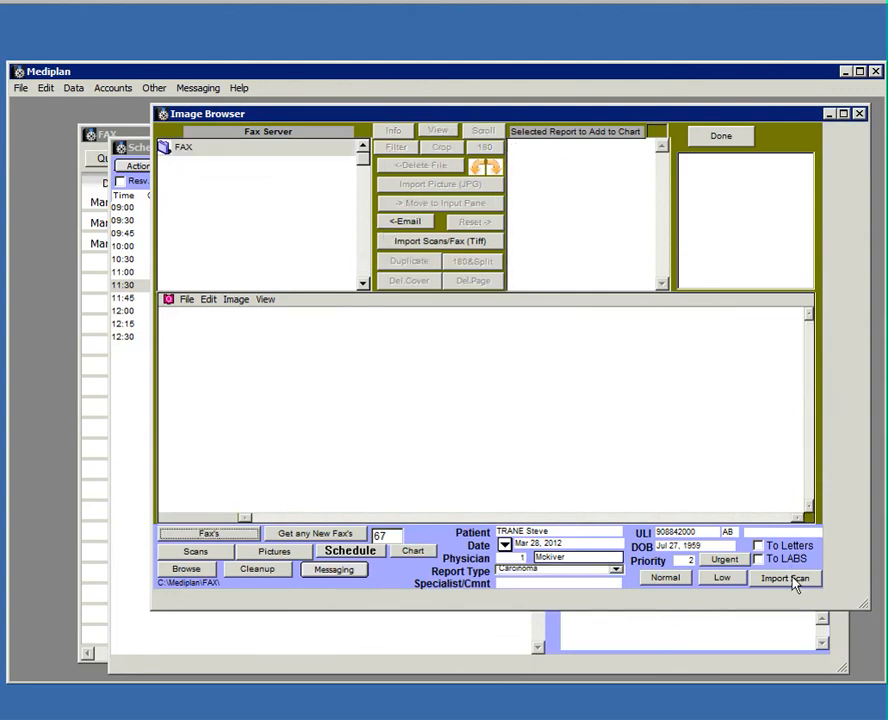
Close the Image Browser and refresh the fax manager's send statuses.
click(726, 143)
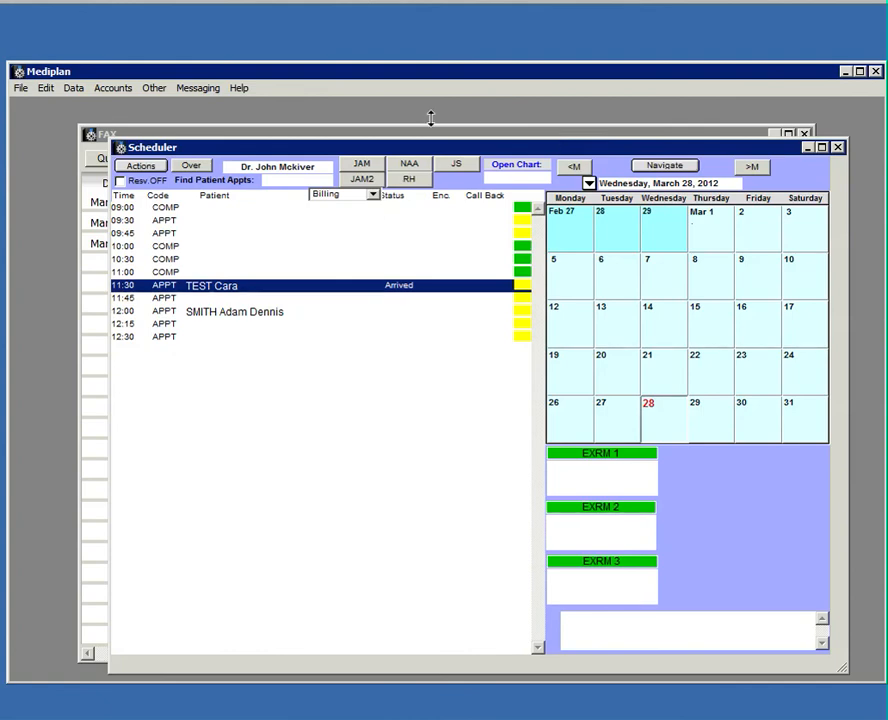
click(289, 134)
click(398, 159)
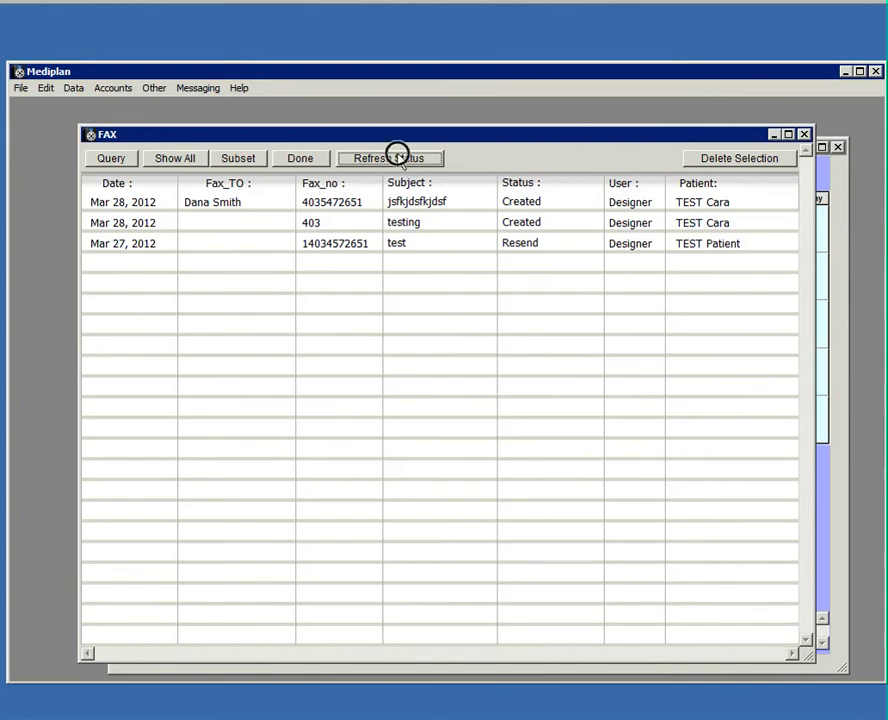